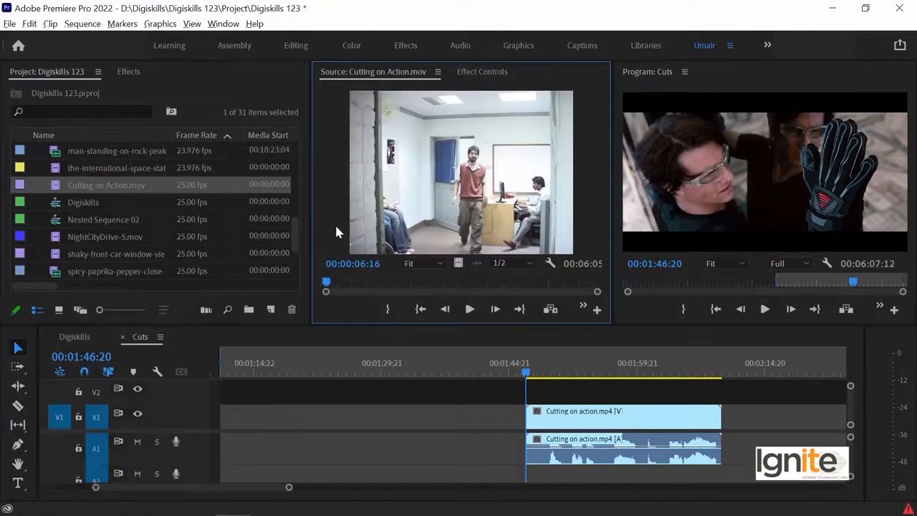
Mark the opening shot of Cutting on Action.mov in the source clip, with its Out point at 00:00:11:23
drag(331, 283, 364, 280)
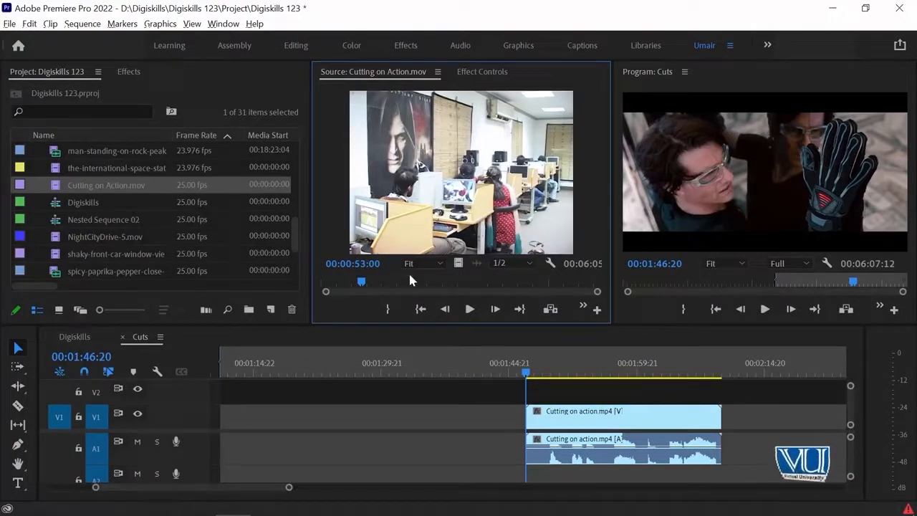
drag(361, 284, 387, 281)
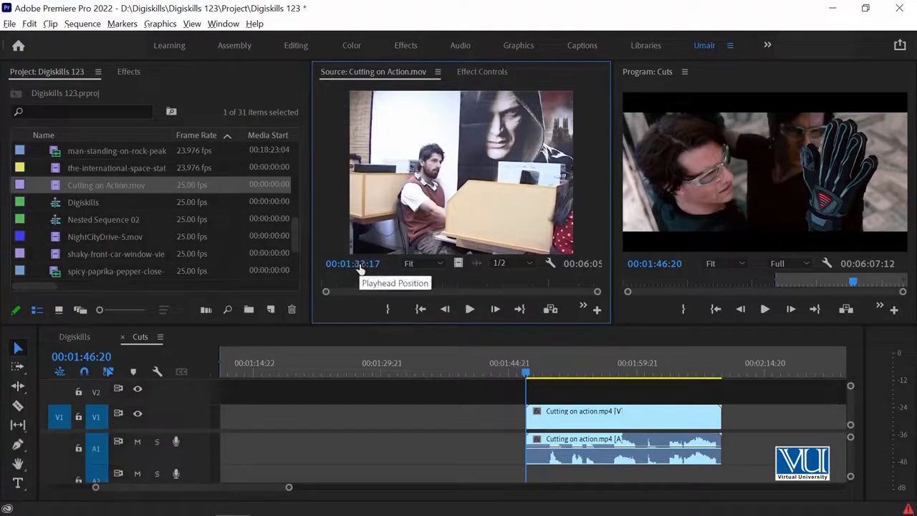
drag(391, 284, 320, 285)
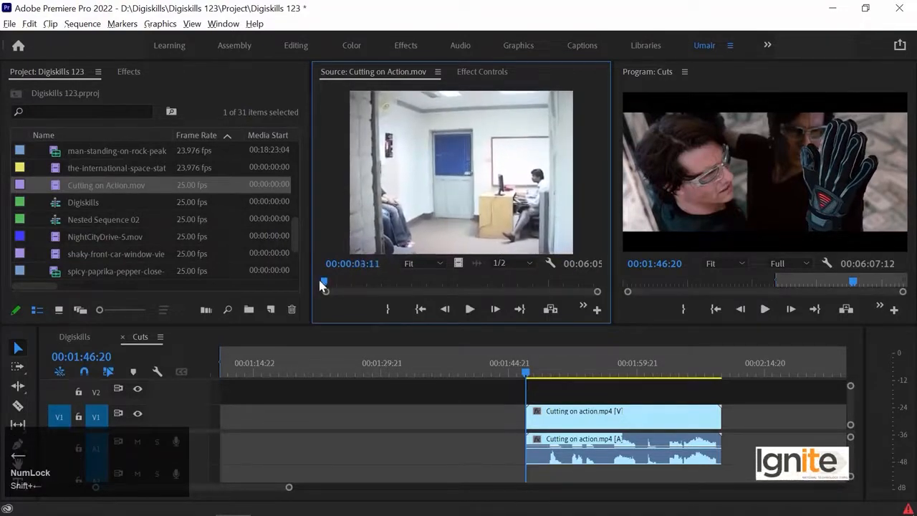
key(space)
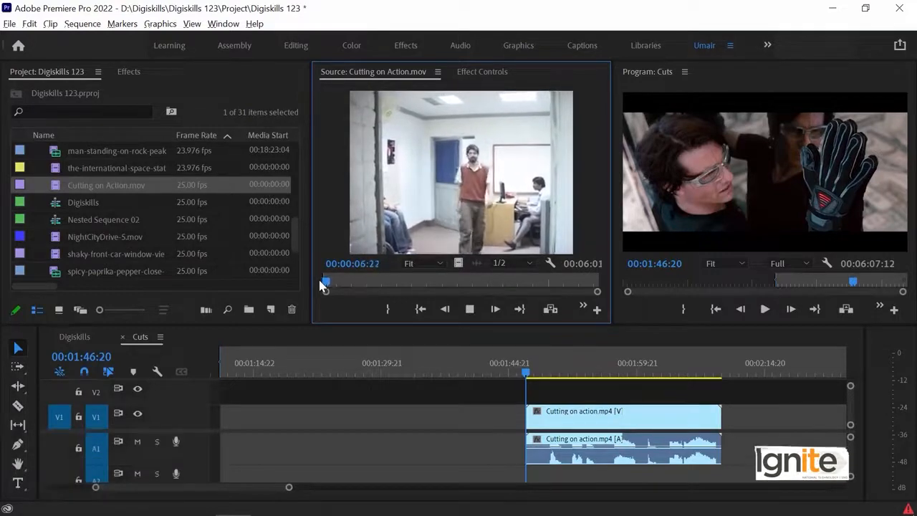
key(space)
key(space)
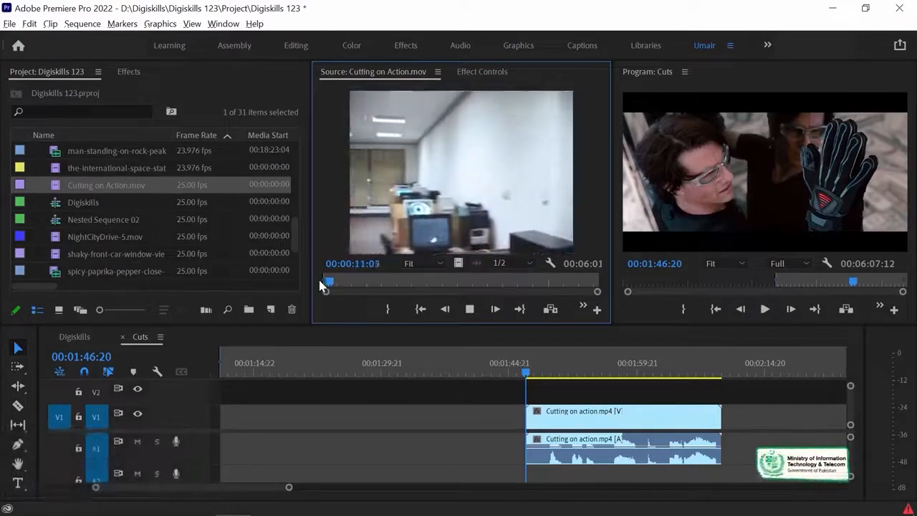
key(space)
key(o)
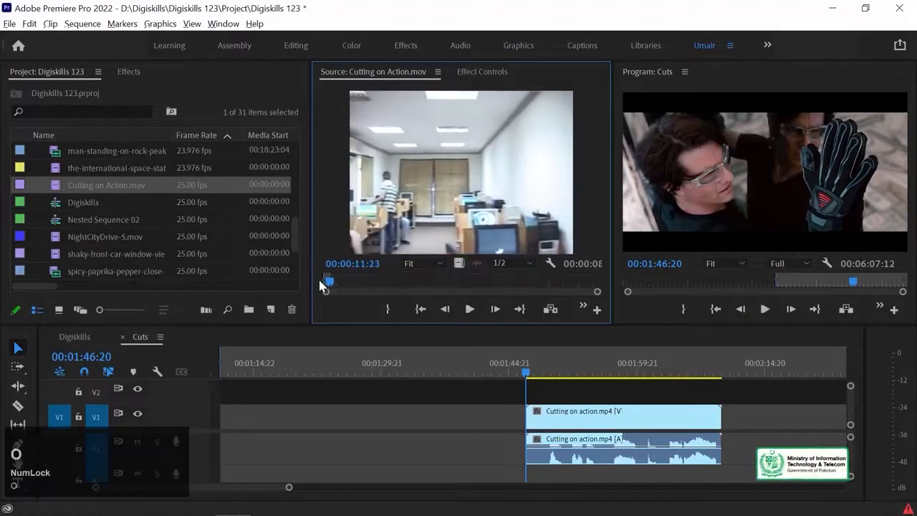
Replay the marked opening shot and return to its Out point in the source clip
key(shift+Right)
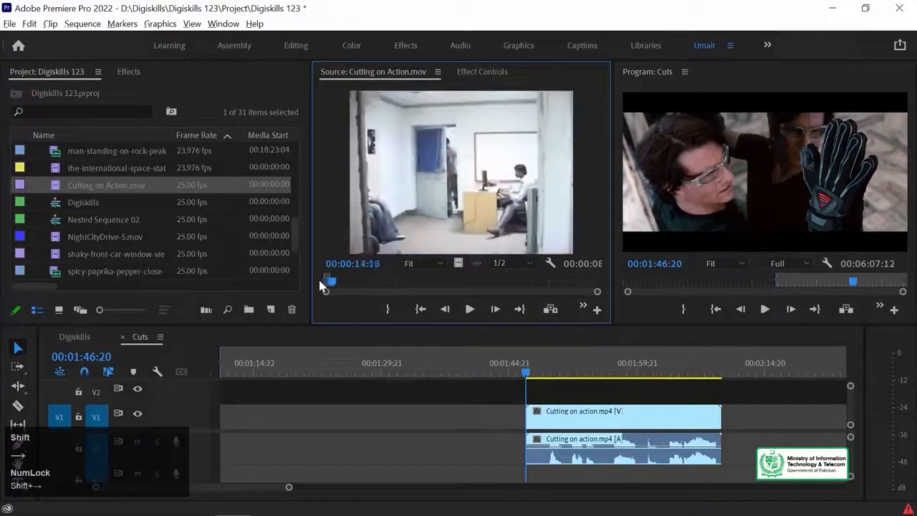
key(shift+Left)
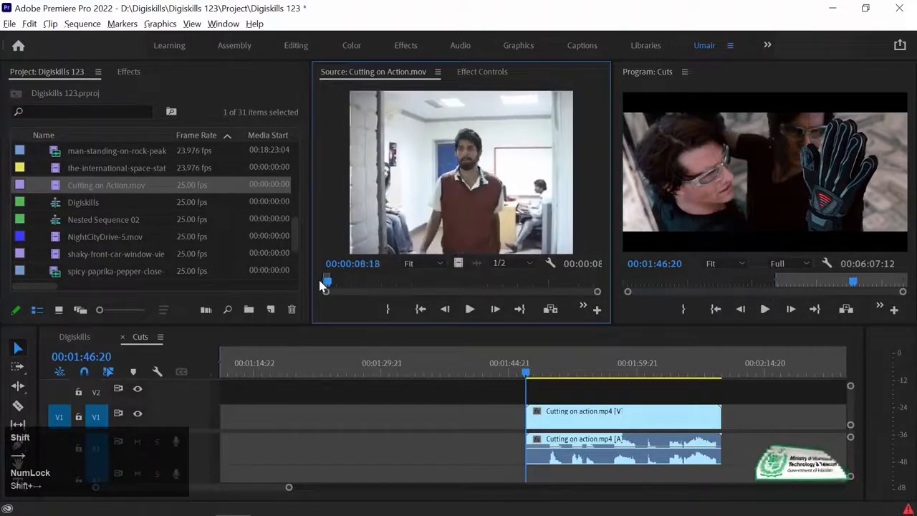
key(space)
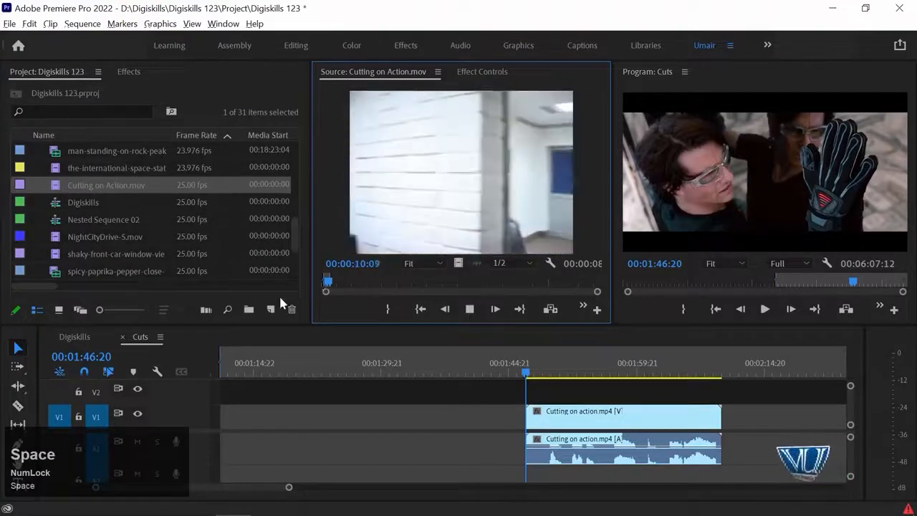
key(space)
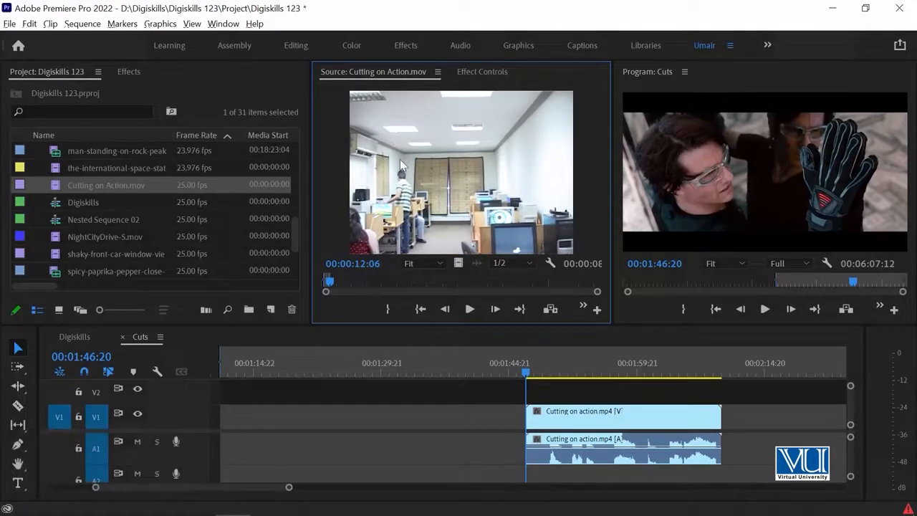
key(shift+o)
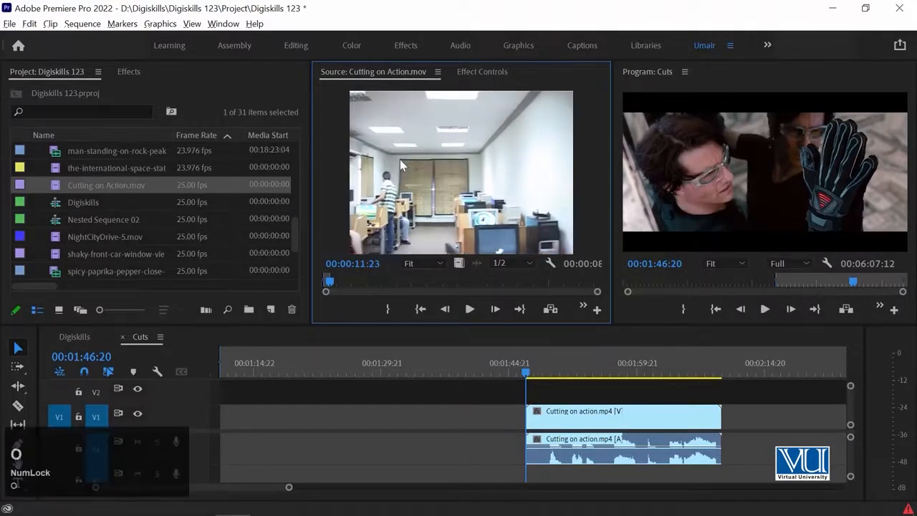
Mark a new In point in the source clip just before the man comes through the door again
key(Right)
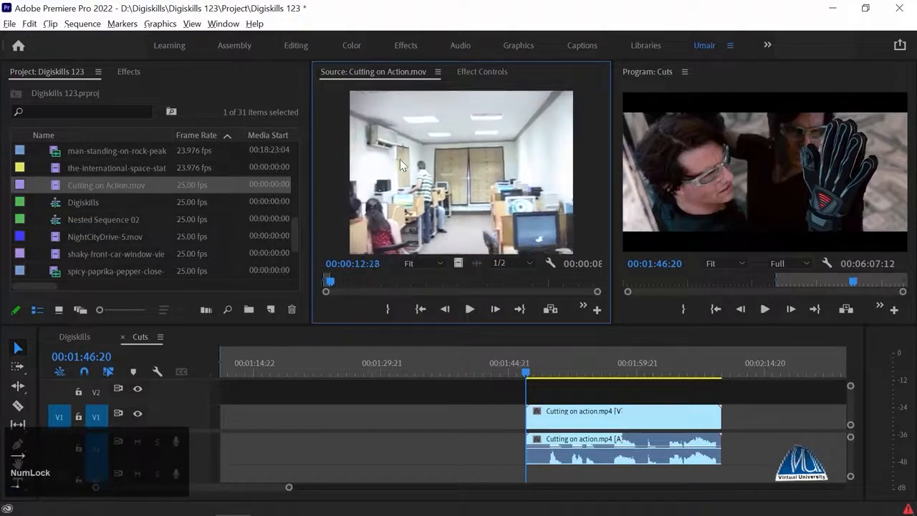
key(shift+Right)
key(shift+Right)
key(shift+Right)
key(shift+Right)
key(shift+Right)
key(shift+Right)
key(shift+Right)
key(shift+Right)
key(shift+Right)
key(shift+Right)
key(shift+Right)
key(shift+Right)
key(shift+Right)
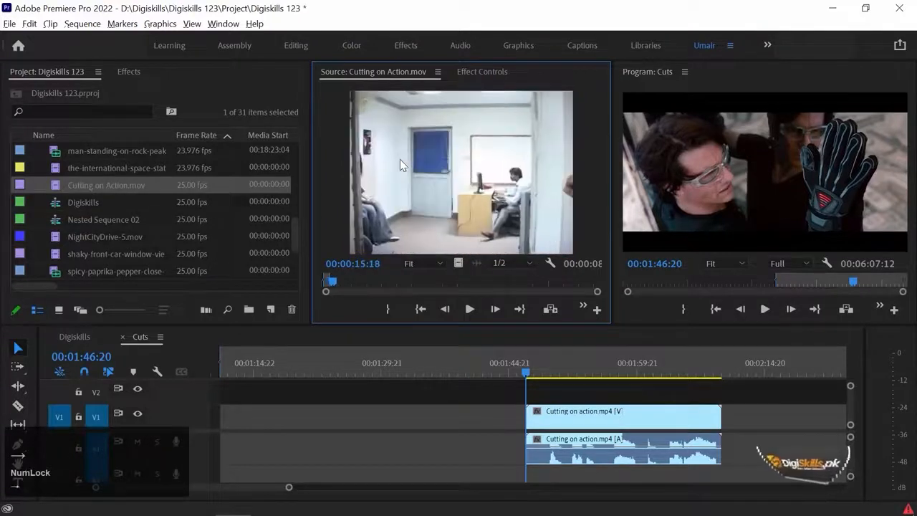
key(shift+Right)
key(shift+Right)
key(shift+Right)
key(shift+Right)
key(shift+Right)
key(shift+Right)
key(shift+Right)
key(shift+Right)
key(shift+Right)
key(shift+Right)
key(shift+Right)
key(shift+Right)
key(shift+Right)
key(shift+Right)
key(shift+Right)
key(shift+Right)
key(shift+Right)
key(shift+Right)
key(shift+Right)
key(shift+Right)
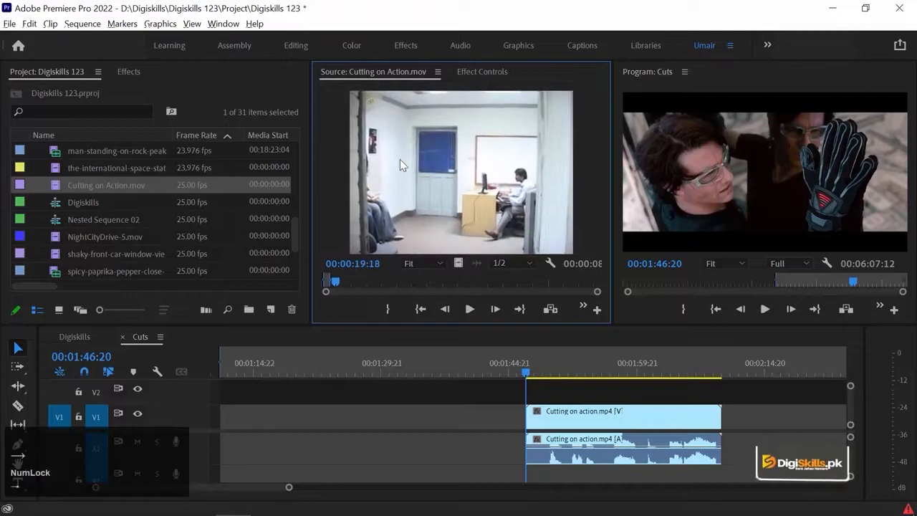
key(shift+Right)
key(shift+Right)
key(shift+Right)
key(shift+Right)
key(shift+Right)
key(shift+Right)
key(shift+Right)
key(shift+Right)
key(shift+Right)
key(shift+Right)
key(shift+Right)
key(shift+Right)
key(shift+Right)
key(shift+Right)
key(shift+Right)
key(shift+Right)
key(shift+Right)
key(shift+Right)
key(shift+Right)
key(shift+Right)
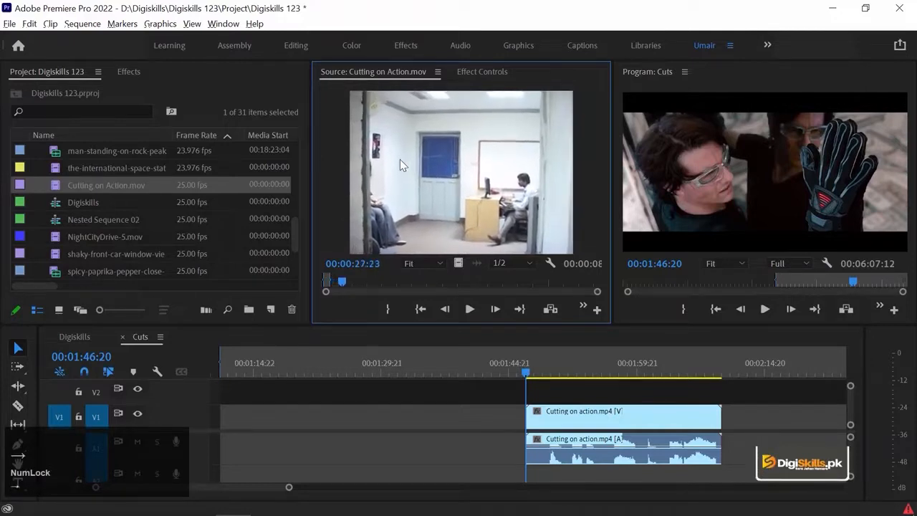
key(shift+Right)
key(shift+Right)
key(shift+Right)
key(shift+Right)
key(shift+Right)
key(shift+Right)
key(shift+Right)
key(Left)
key(Left)
key(Left)
key(Left)
key(Left)
key(Left)
key(Left)
key(Left)
key(Left)
key(Left)
key(Left)
key(Left)
key(Left)
key(Left)
key(Left)
key(Left)
key(Left)
key(Left)
key(Left)
key(Left)
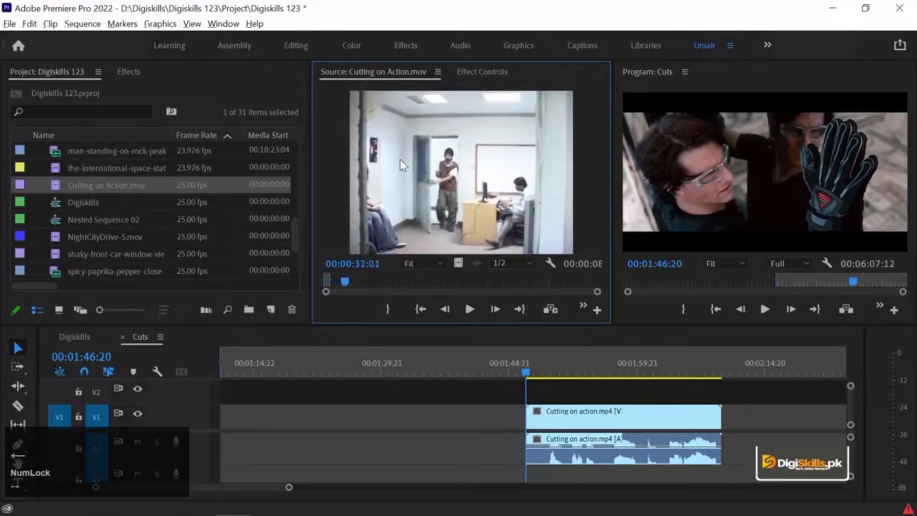
key(Left)
key(Left)
key(Left)
key(Left)
key(Left)
key(Left)
key(Left)
key(Left)
key(Left)
key(Left)
key(Left)
key(Left)
key(Left)
key(Left)
key(Left)
key(Left)
key(Left)
key(Left)
key(Left)
key(Left)
key(i)
Set the Out point at 00:00:36:19 and place the marked shot on V1 ahead of Cutting on action.mp4
key(l)
key(l)
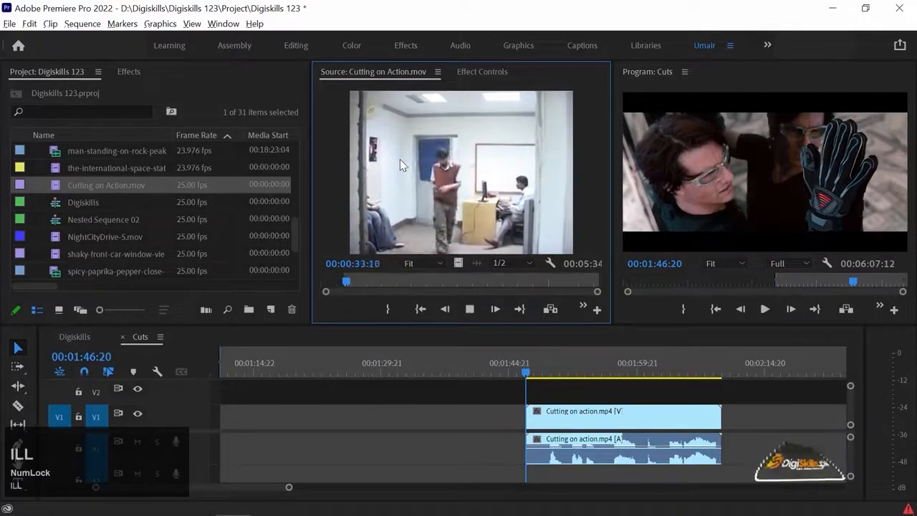
key(space)
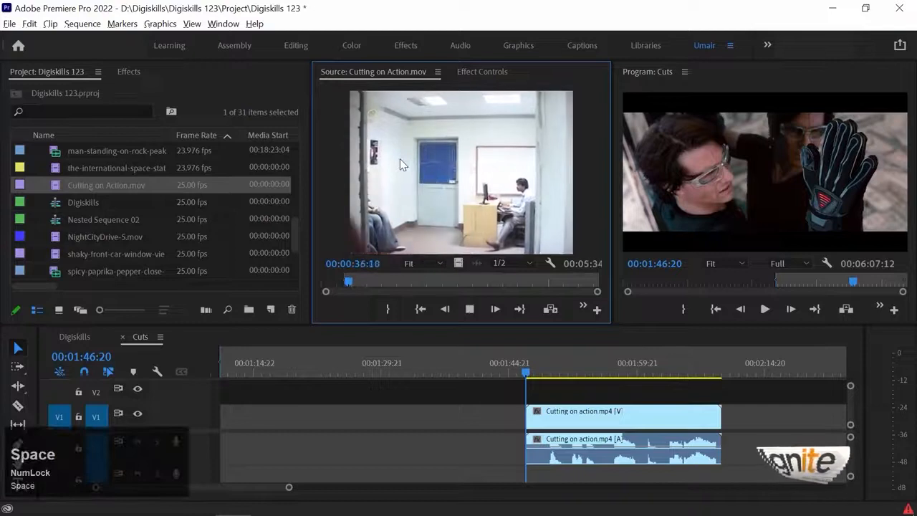
key(o)
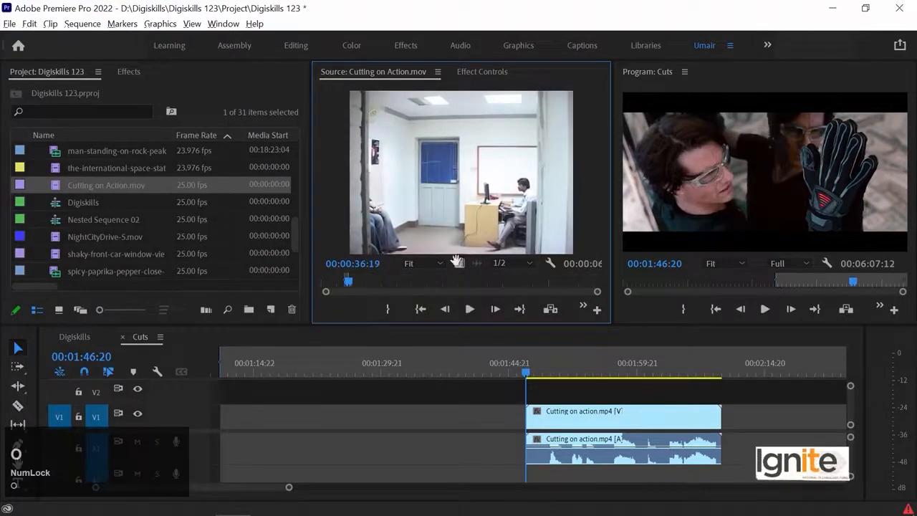
drag(347, 359, 285, 425)
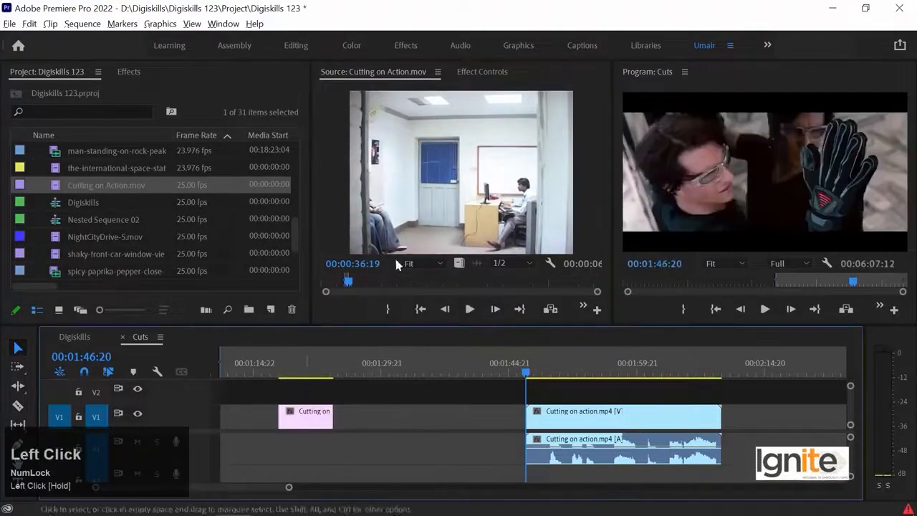
Mark an In point at 00:00:43:09 in the source clip, as the man enters the computer lab shot
key(l)
key(l)
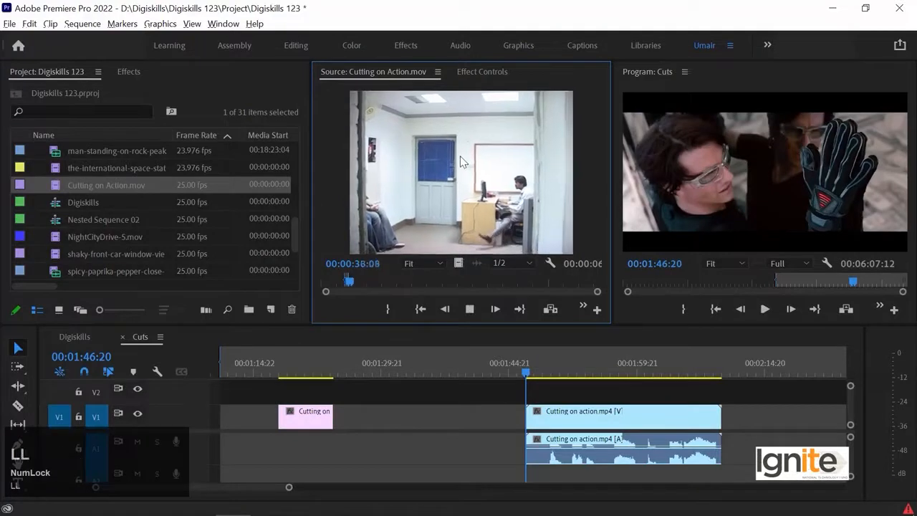
key(space)
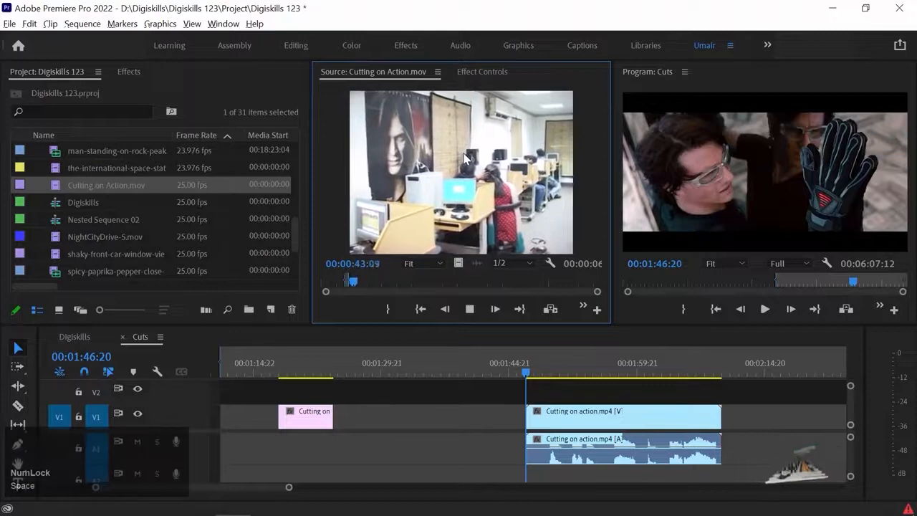
key(space)
key(Left)
key(Left)
key(Left)
key(Left)
key(Left)
key(Left)
key(Left)
key(Left)
key(Left)
key(Left)
key(Left)
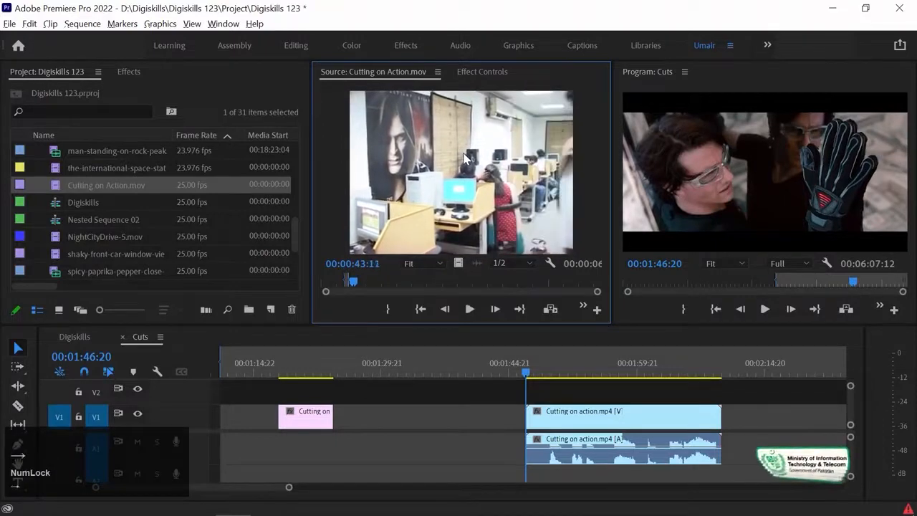
Set the Out point at 00:00:53:17 and place this lab shot on V1 directly after the first shot
key(l)
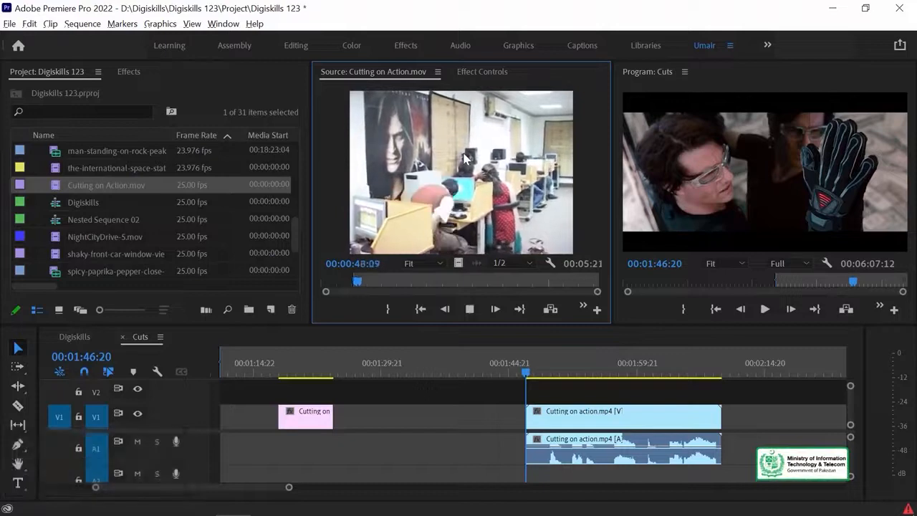
key(space)
key(NumLock)
key(space)
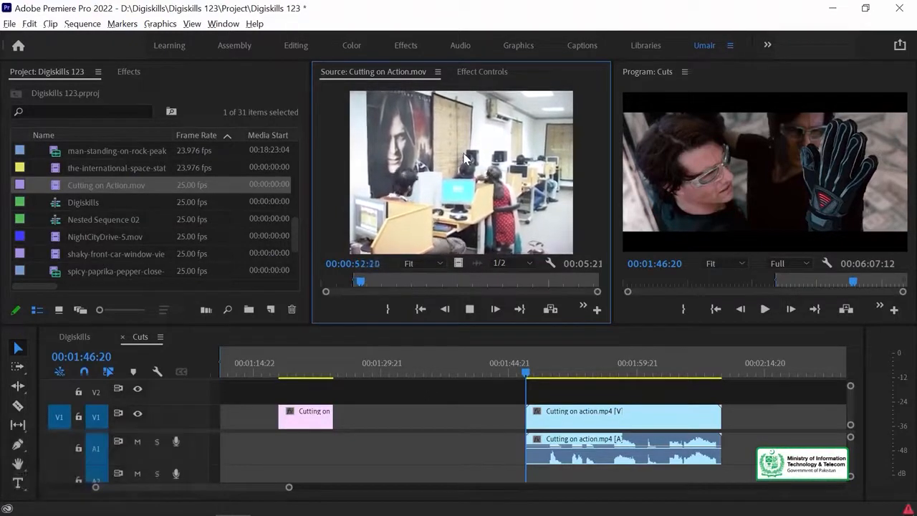
key(space)
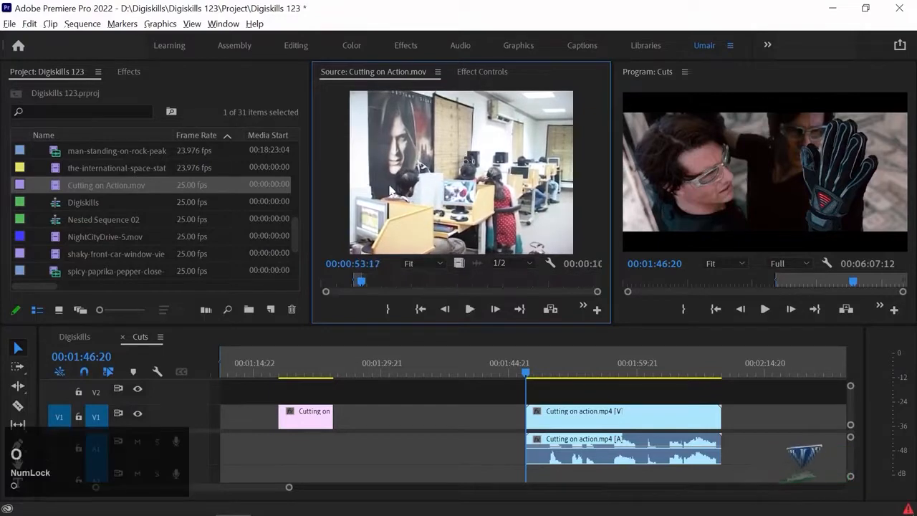
drag(420, 304, 339, 430)
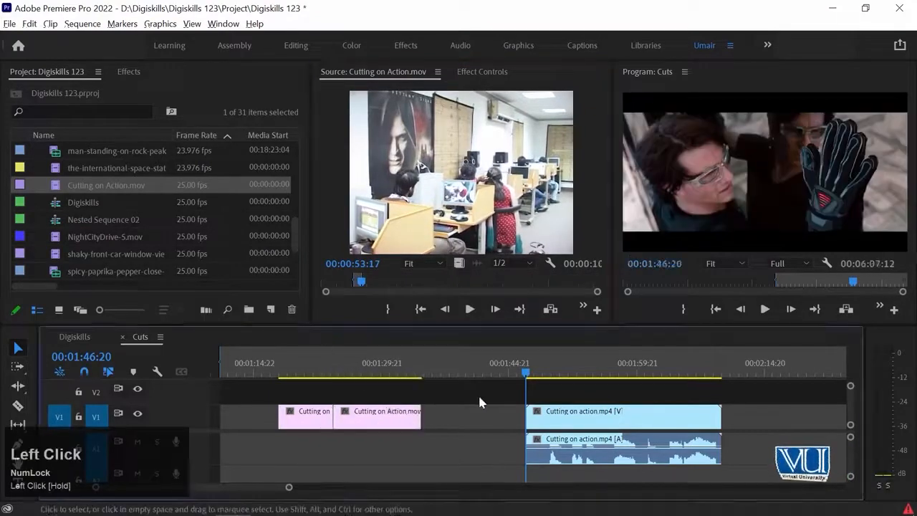
Move the Cutting on action.mp4 clip much further along the timeline, away from the two new shots
key(minus)
key(minus)
click(585, 364)
click(449, 364)
drag(470, 414, 818, 412)
Place the timeline playhead on the cut between the two new shots at 00:01:24:06
click(401, 360)
key(equal)
key(equal)
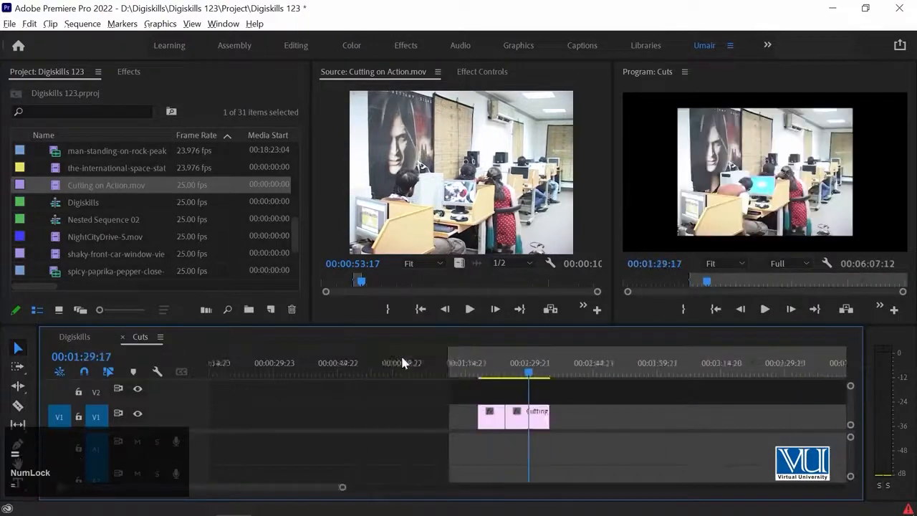
click(541, 370)
drag(542, 376, 551, 373)
key(Up)
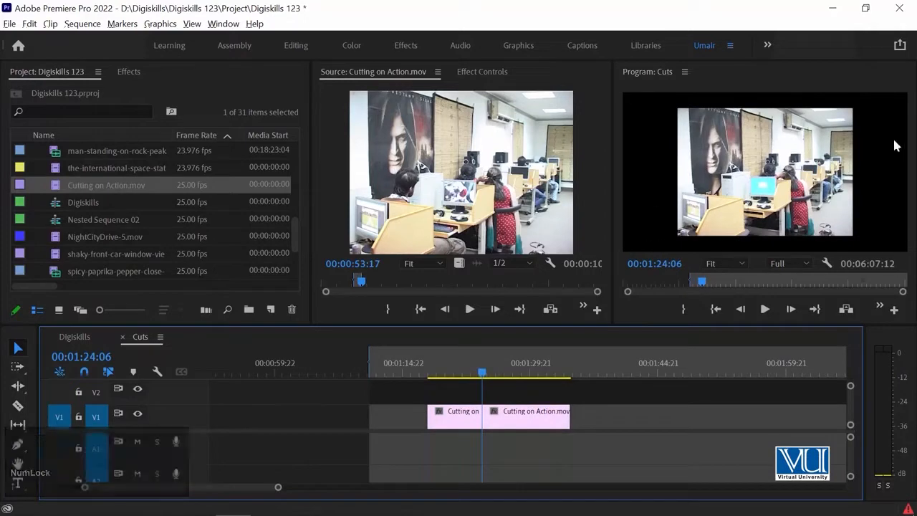
Create a new sequence from the Cutting on Action.mov clip in the project
click(52, 185)
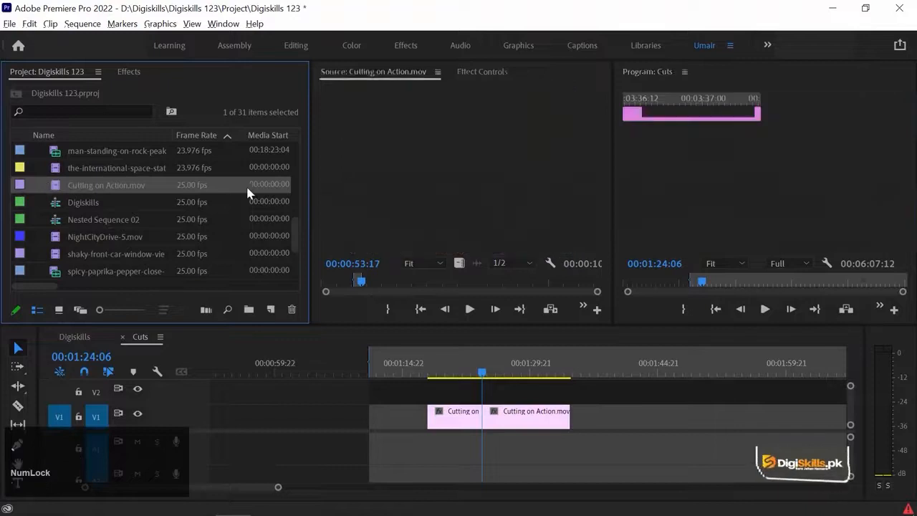
key(grave)
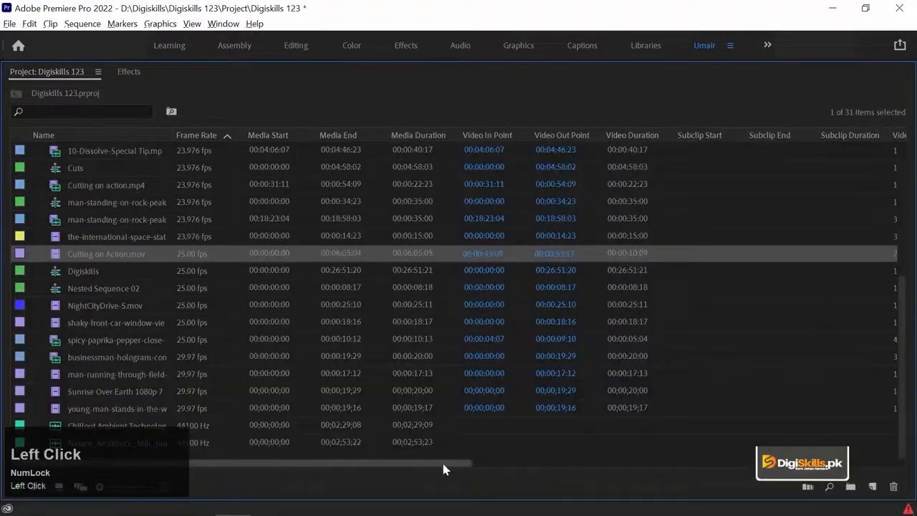
drag(444, 465, 611, 367)
key(grave)
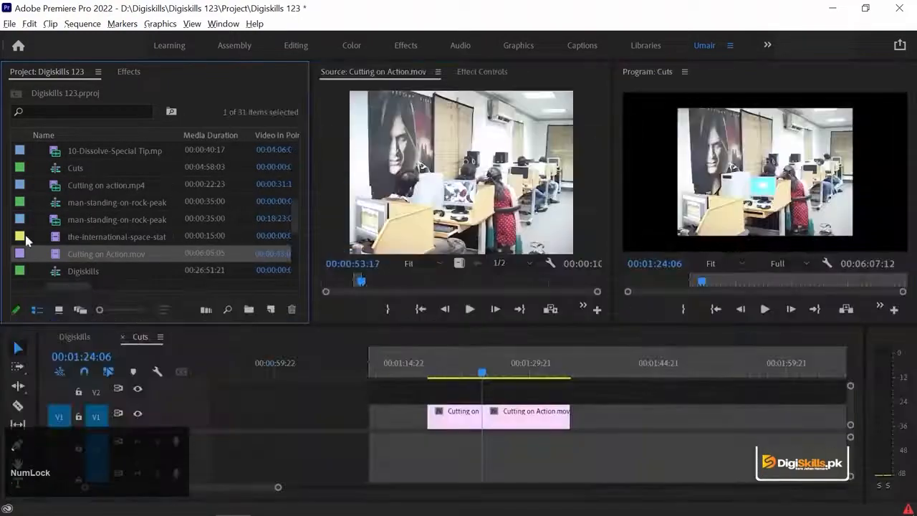
drag(56, 255, 270, 309)
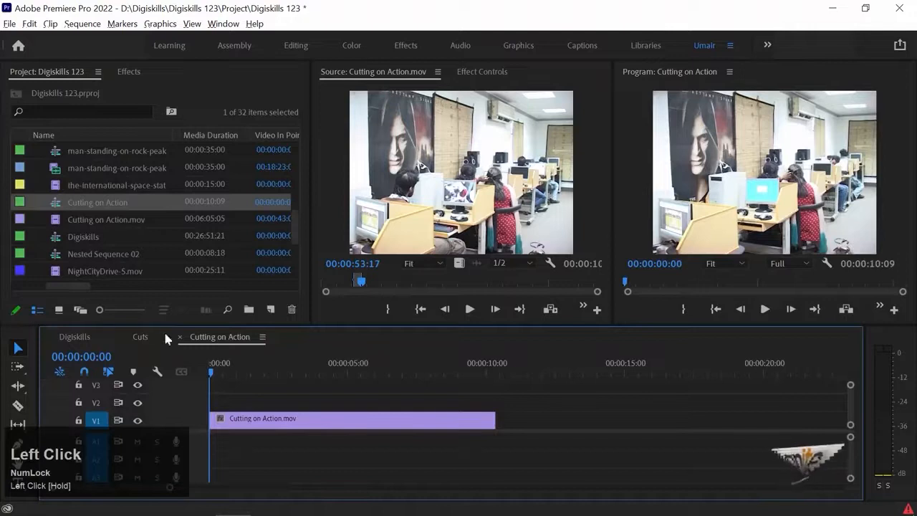
Replace the clip in the Cutting on Action sequence with the two new shots cut from the Cuts sequence, starting at 00:00:00:00
click(140, 337)
drag(513, 418, 432, 435)
key(ctrl+x)
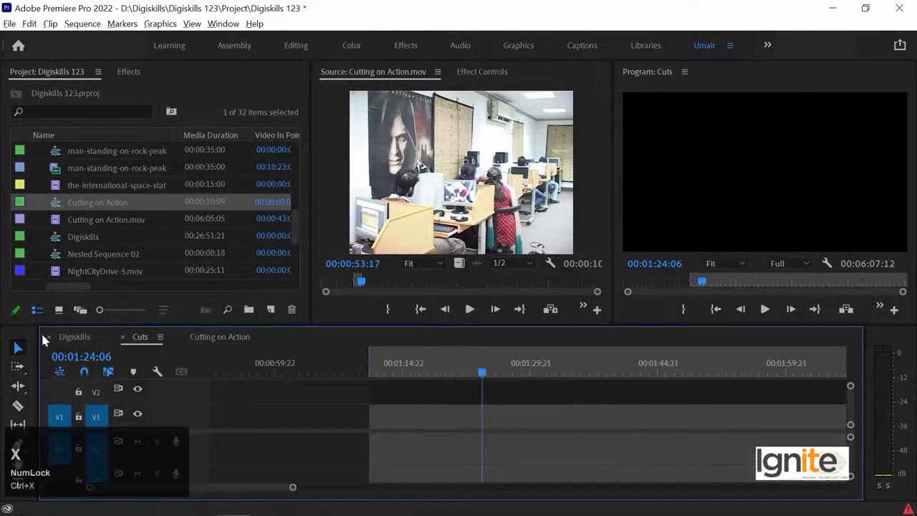
click(223, 336)
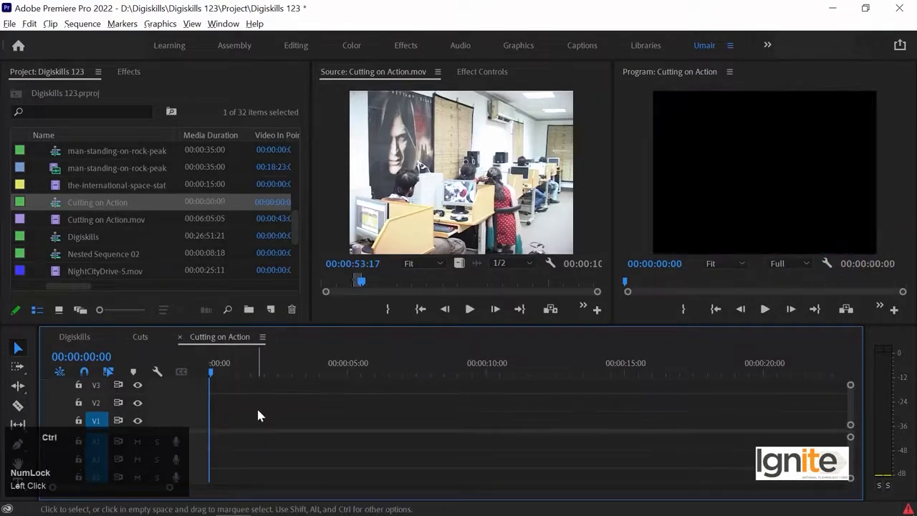
key(ctrl+v)
Play the Cutting on Action sequence from 00:00:05:21 across the cut between the two shots
click(237, 365)
drag(243, 363, 370, 358)
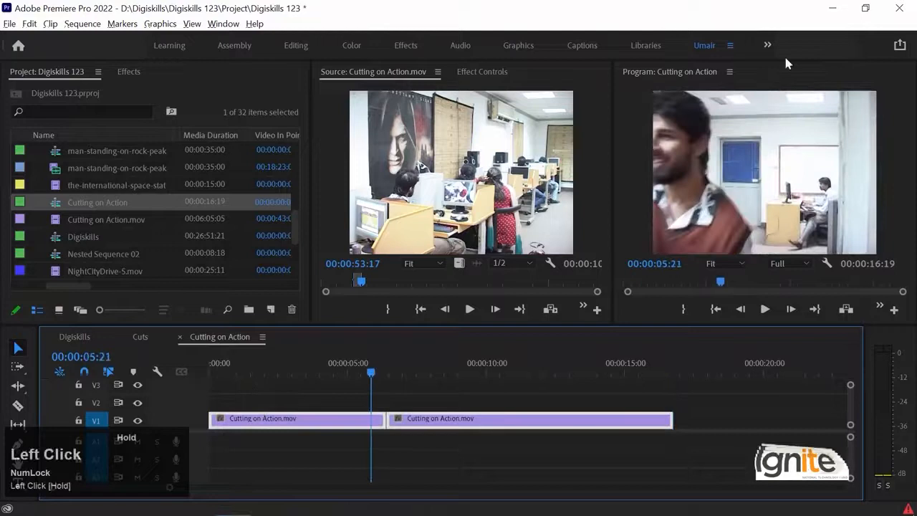
key(space)
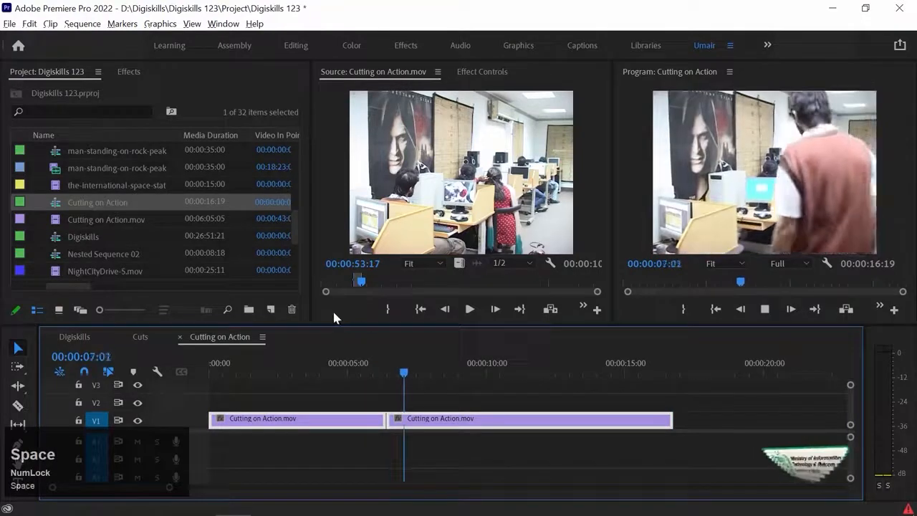
key(space)
Find the start of the seated-desk shot in the source footage and set its In point at 00:01:08:03
click(433, 181)
key(space)
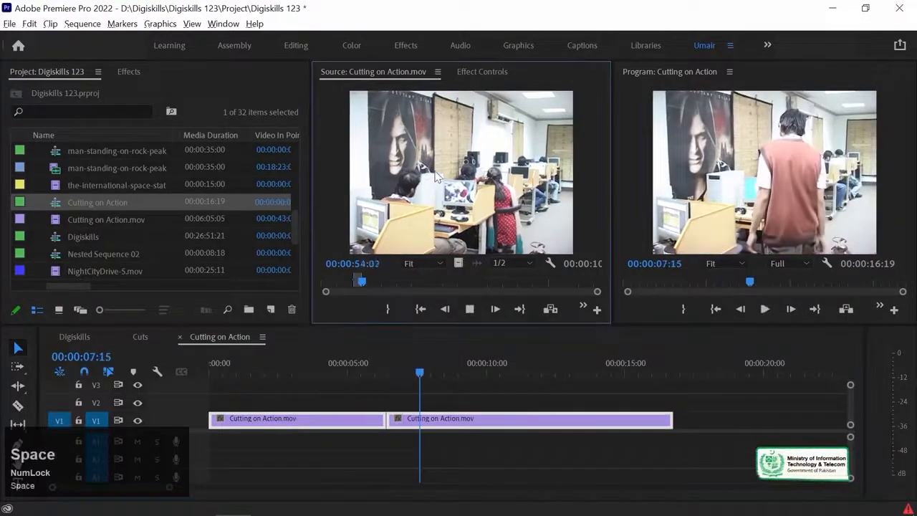
key(l)
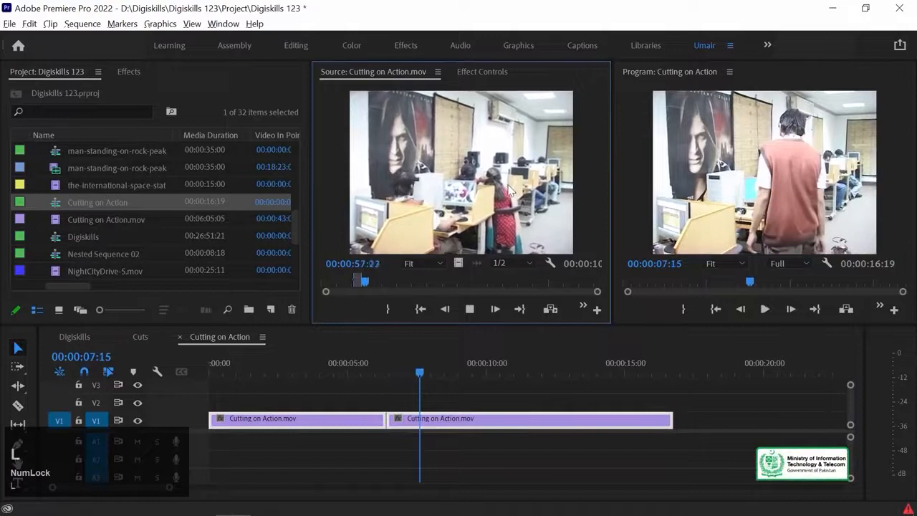
key(space)
key(shift+Left)
key(shift+Left)
key(shift+Left)
key(shift+Left)
key(shift+Left)
key(shift+Left)
key(shift+Left)
key(shift+Left)
key(shift+Left)
key(shift+Left)
key(shift+Left)
key(shift+Left)
key(shift+Left)
key(shift+Left)
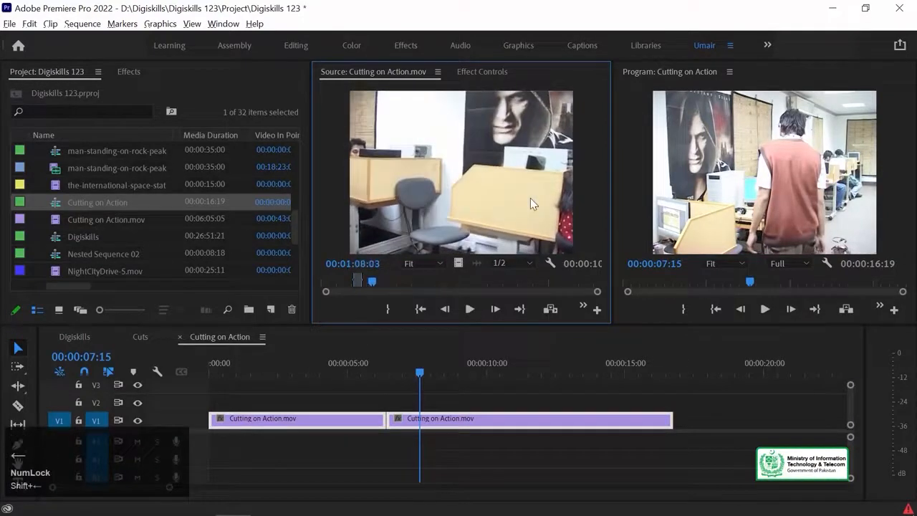
key(i)
Set the source Out point at 00:01:15:18 and place the video of this desk shot on V1 directly after the second shot
key(space)
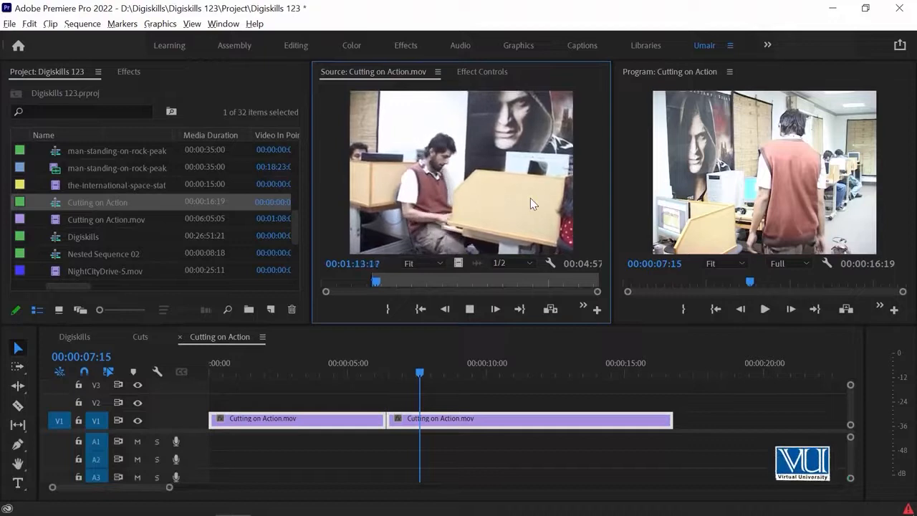
key(space)
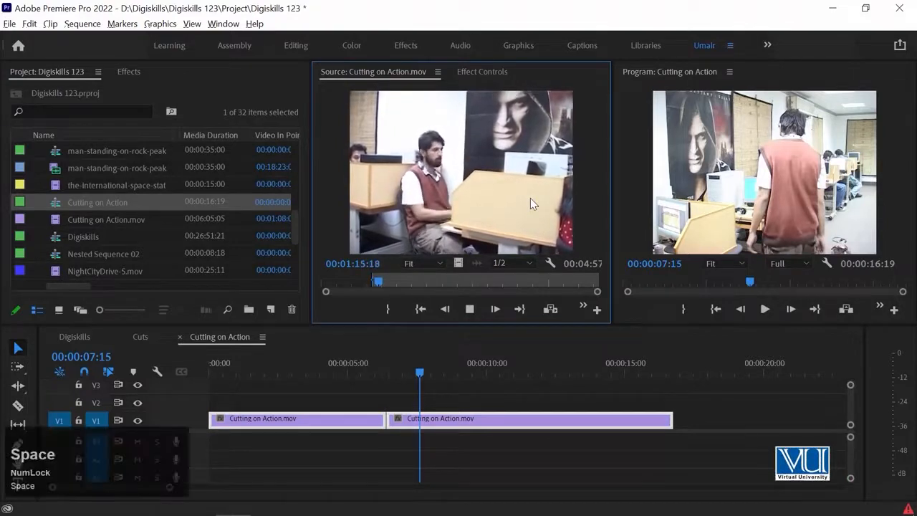
drag(459, 263, 681, 433)
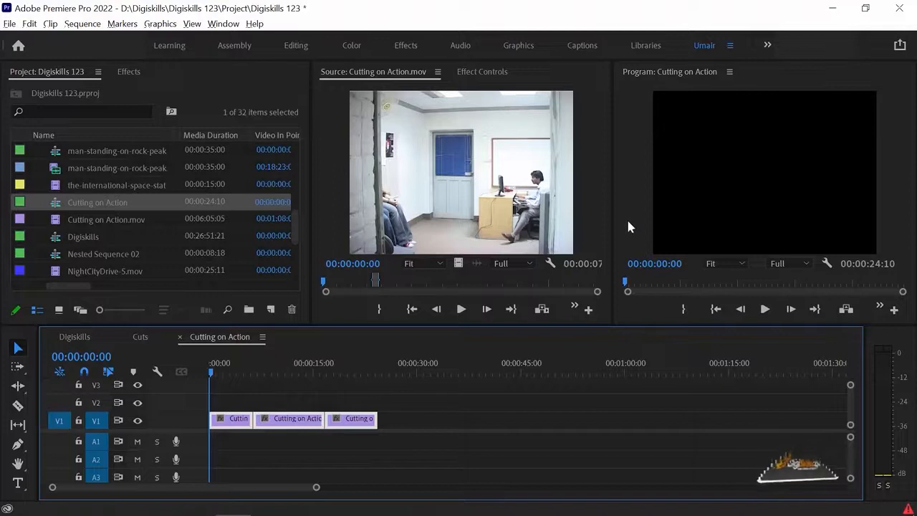
Play the assembled sequence from the beginning in an enlarged Program monitor to review both cuts
click(633, 198)
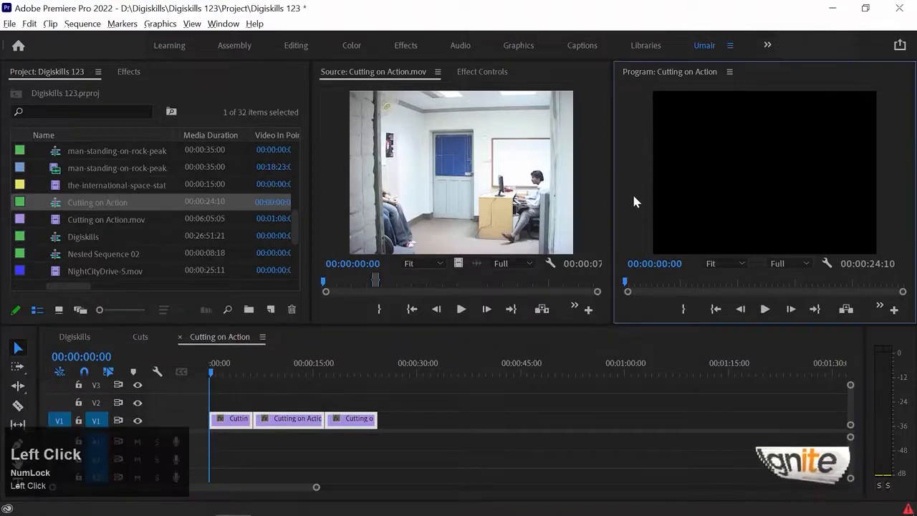
key(grave)
key(space)
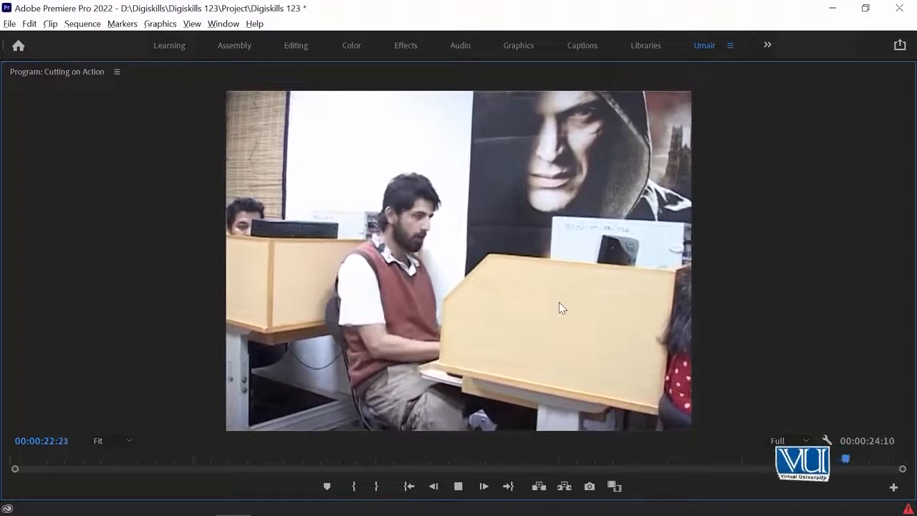
key(grave)
Play the first shot up to its cut with the second shot, stopping at 00:00:06:08
click(275, 365)
key(equal)
key(equal)
click(269, 364)
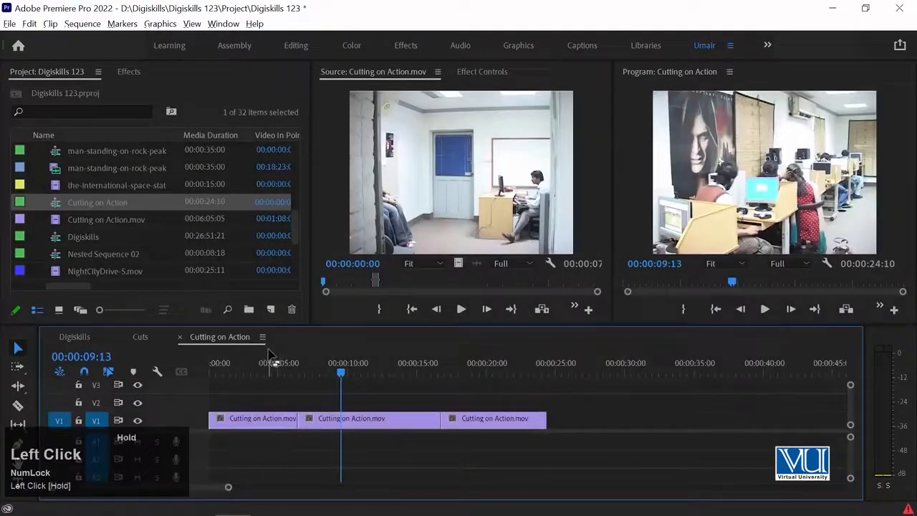
key(equal)
key(space)
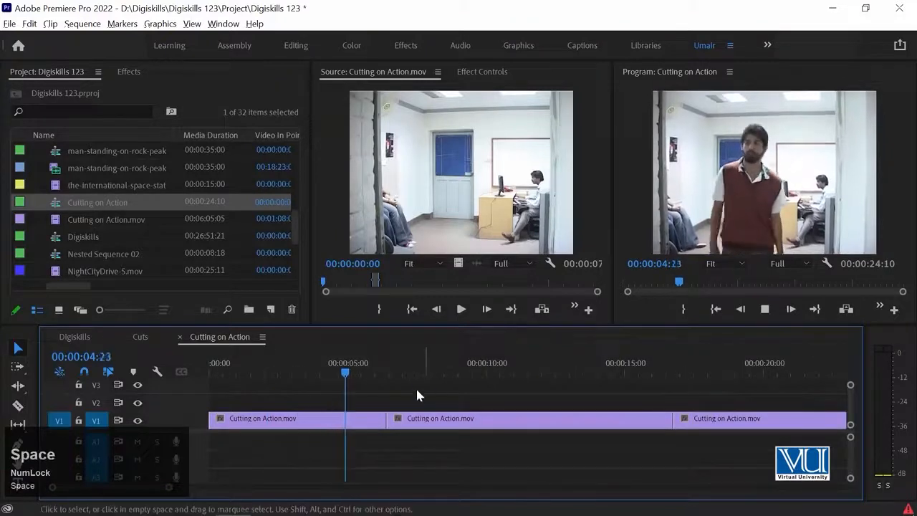
key(space)
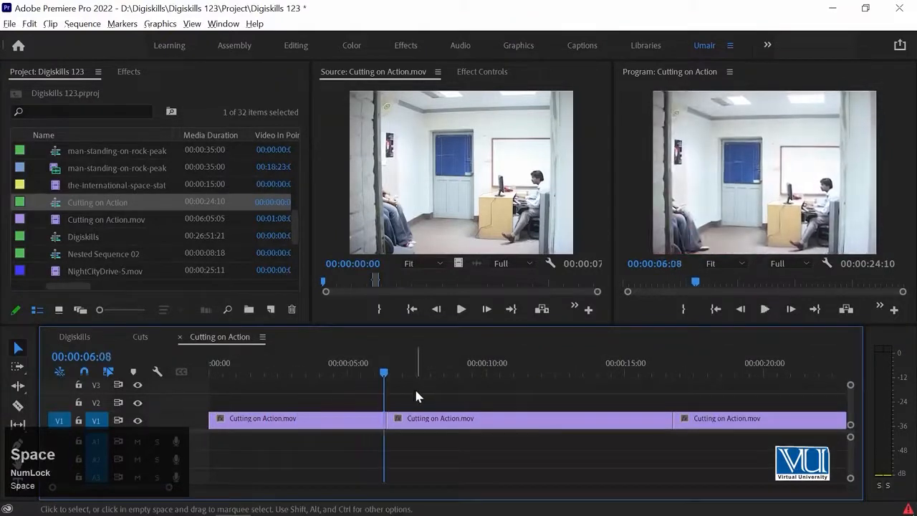
Ripple-trim the end of the first shot back to 00:00:06:06
key(Left)
key(Left)
key(Left)
key(Left)
key(Left)
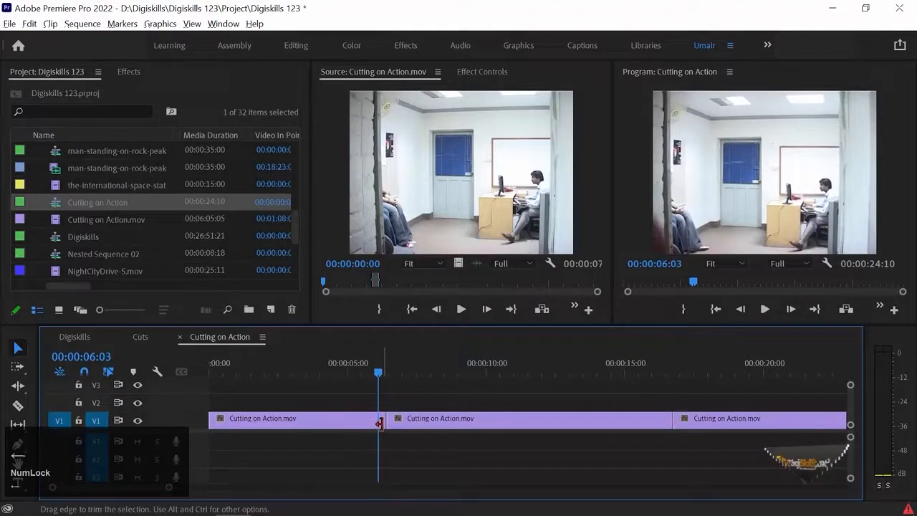
key(equal)
key(equal)
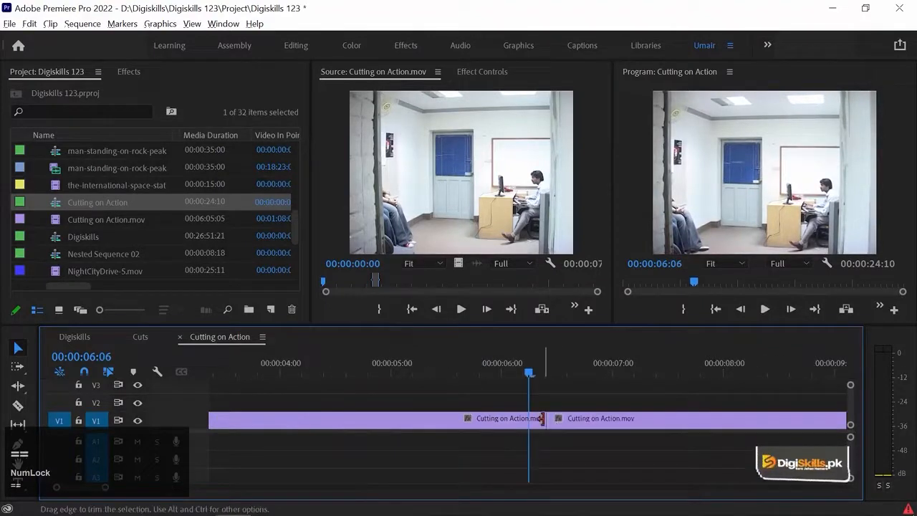
key(b)
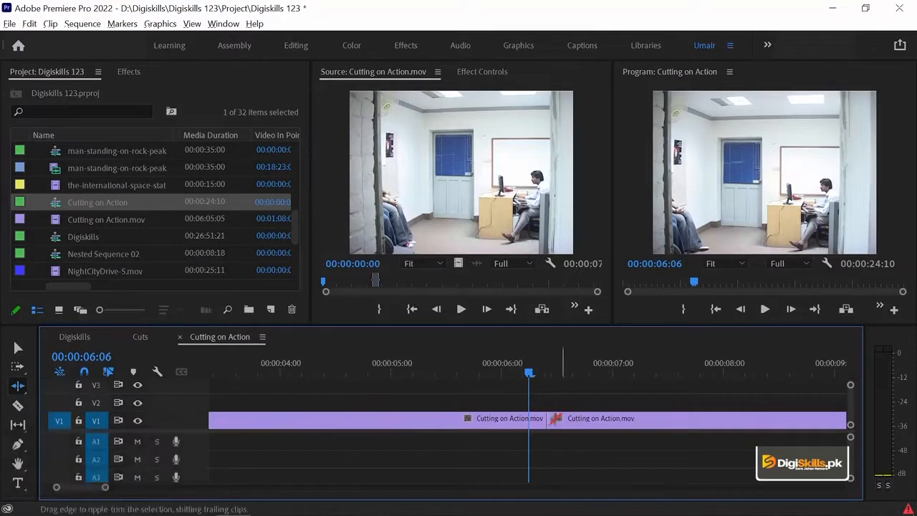
drag(537, 419, 529, 419)
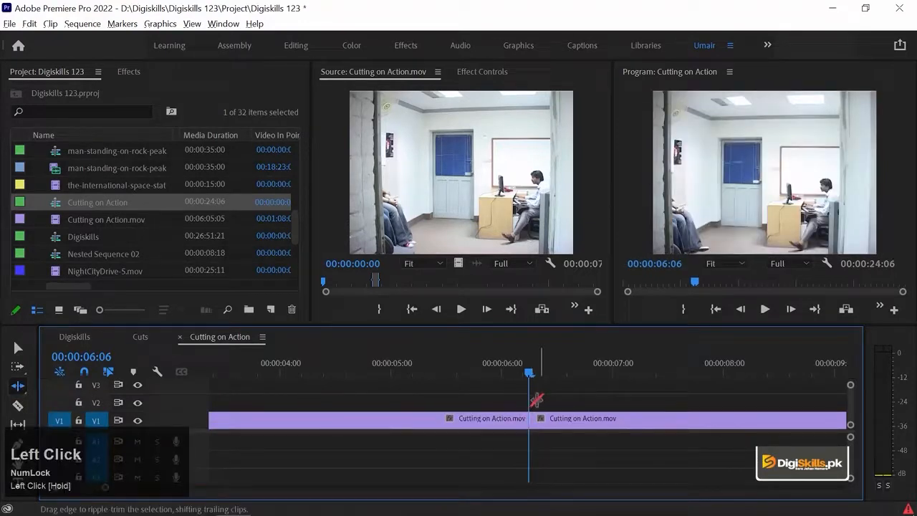
Step through the frames around the first cut and ripple-trim a few opening frames from the second shot
key(Right)
key(Right)
key(Right)
key(Right)
key(Right)
key(Left)
key(Left)
key(Left)
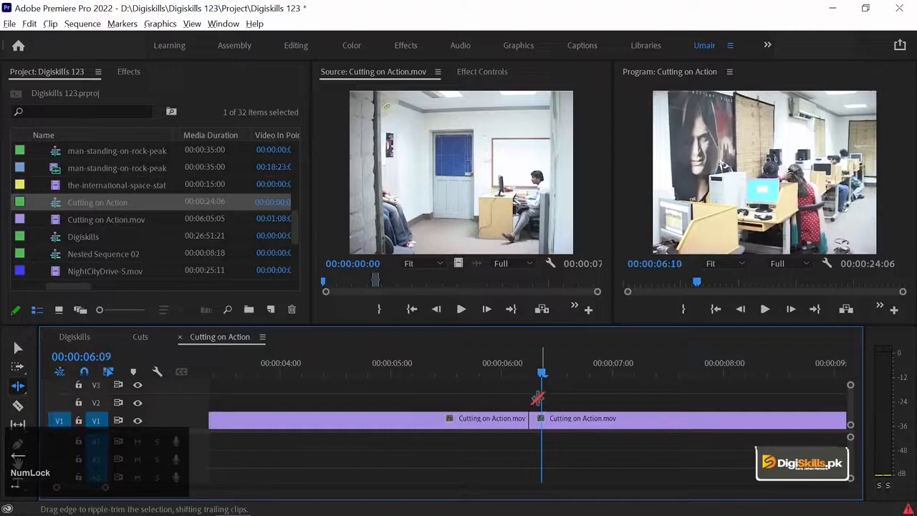
drag(532, 418, 540, 418)
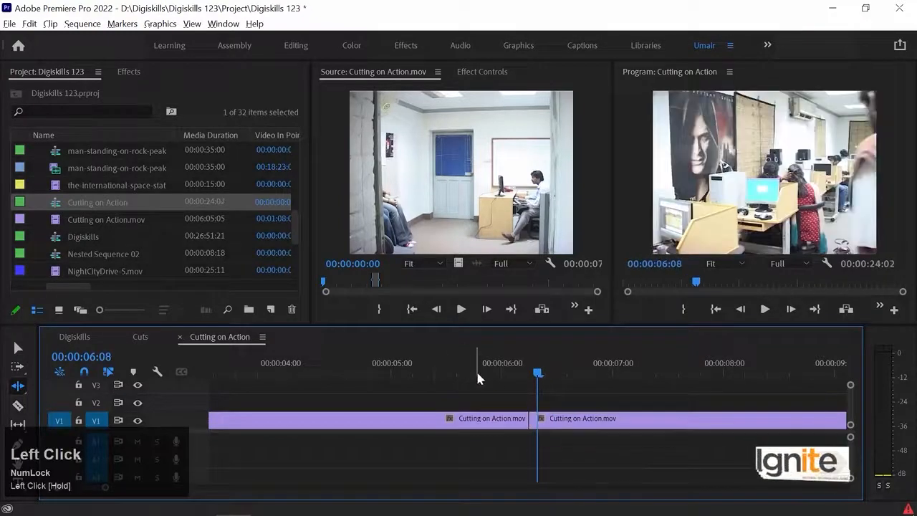
drag(534, 418, 537, 418)
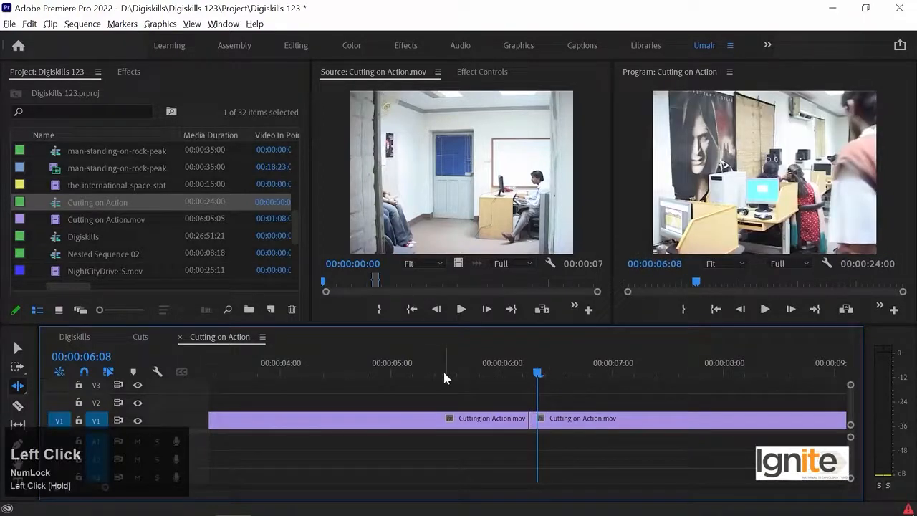
Undo the last two ripple trims at the start of the second shot and play back across the cut
key(ctrl+z)
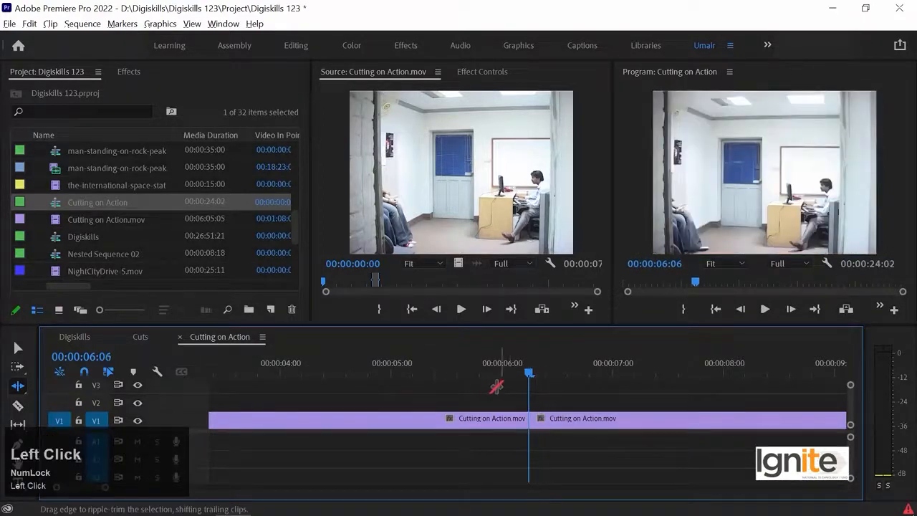
drag(530, 378, 381, 372)
key(ctrl+z)
key(space)
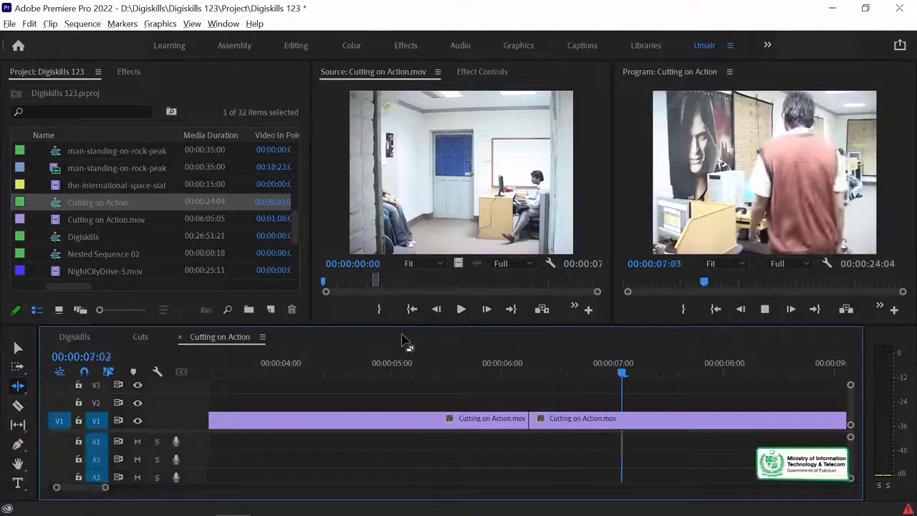
key(space)
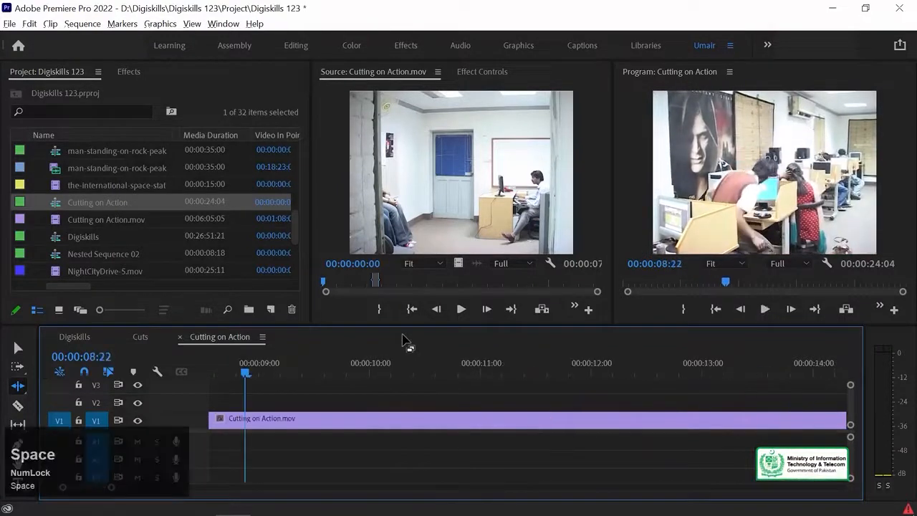
Mark the sequence In point at 00:00:08:20, where the man bends down to sit in the second shot
key(minus)
key(v)
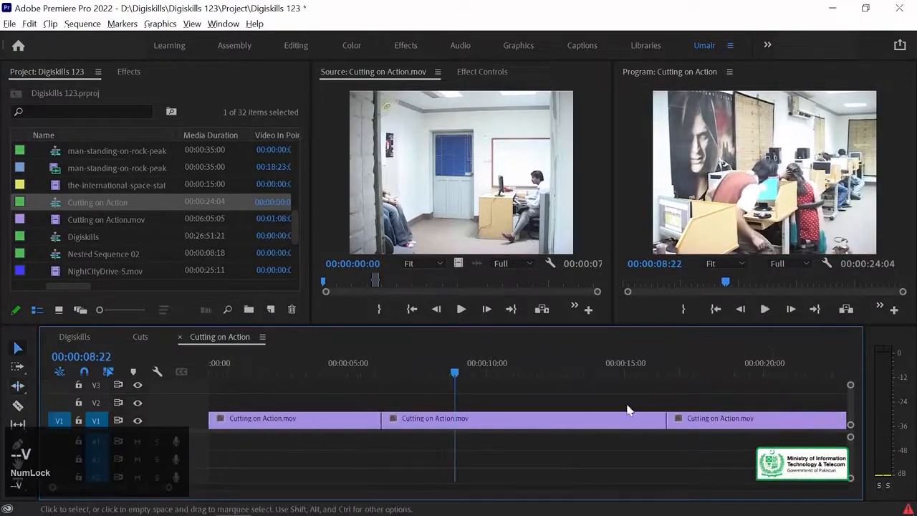
click(446, 370)
key(equal)
drag(531, 376, 556, 370)
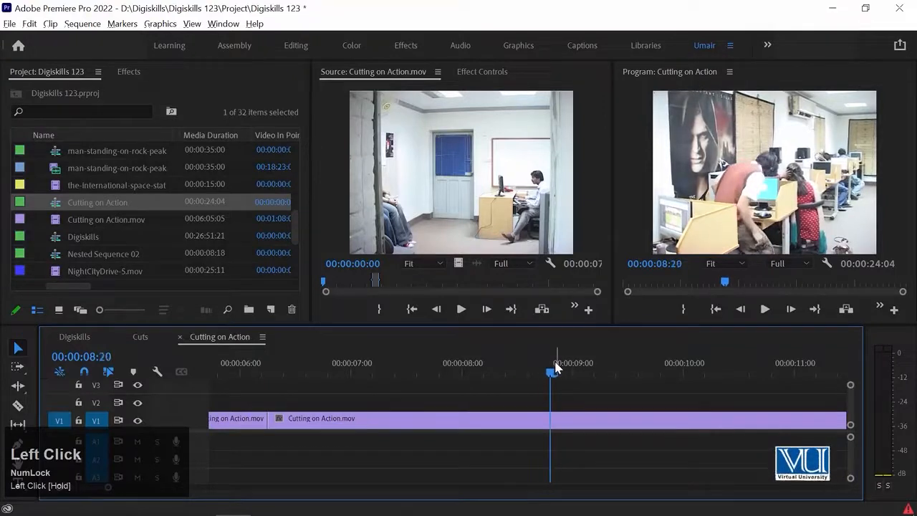
key(i)
key(minus)
key(minus)
key(minus)
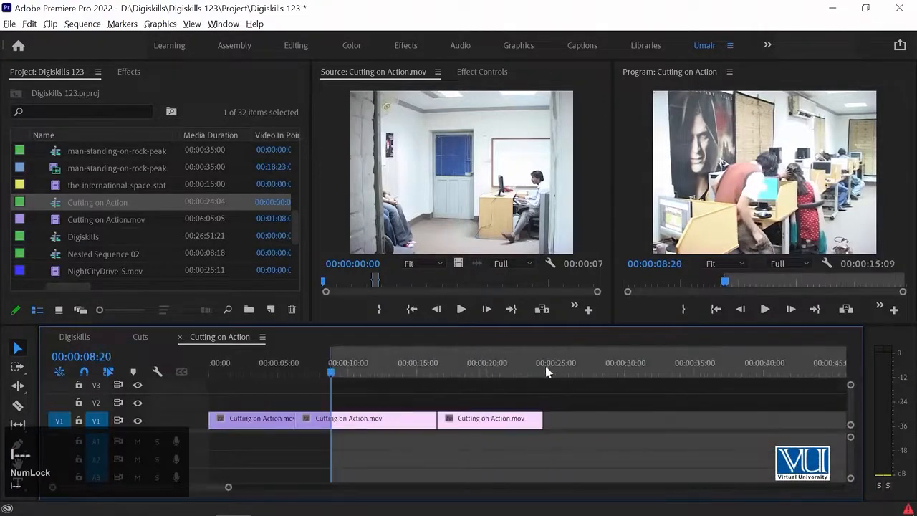
Mark the sequence Out point at 00:00:18:10, at the matching sitting movement in the third shot
click(446, 360)
key(Up)
key(space)
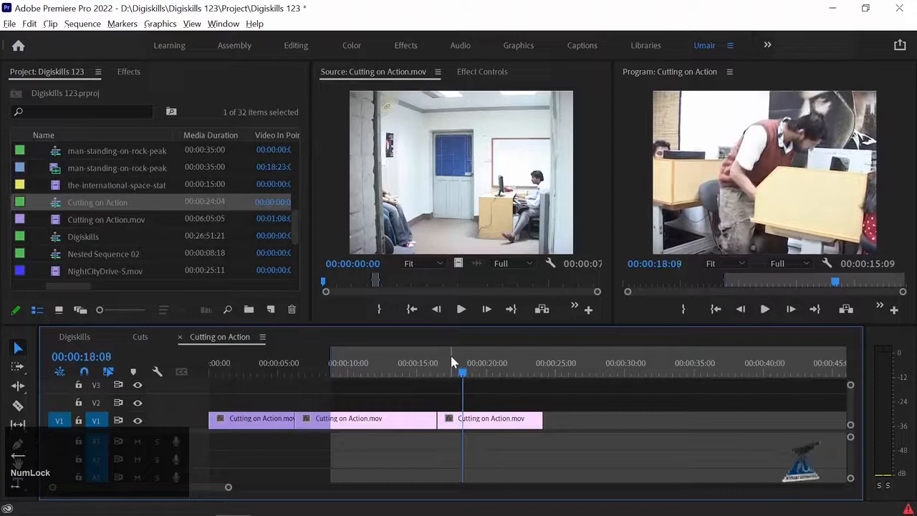
key(o)
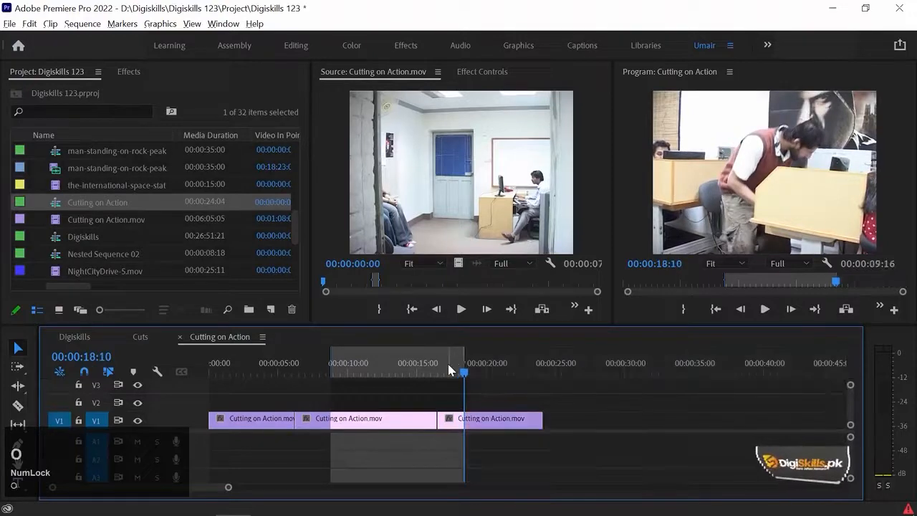
Jump back and forth between the sequence In and Out points to compare the matching action frames
key(shift+i)
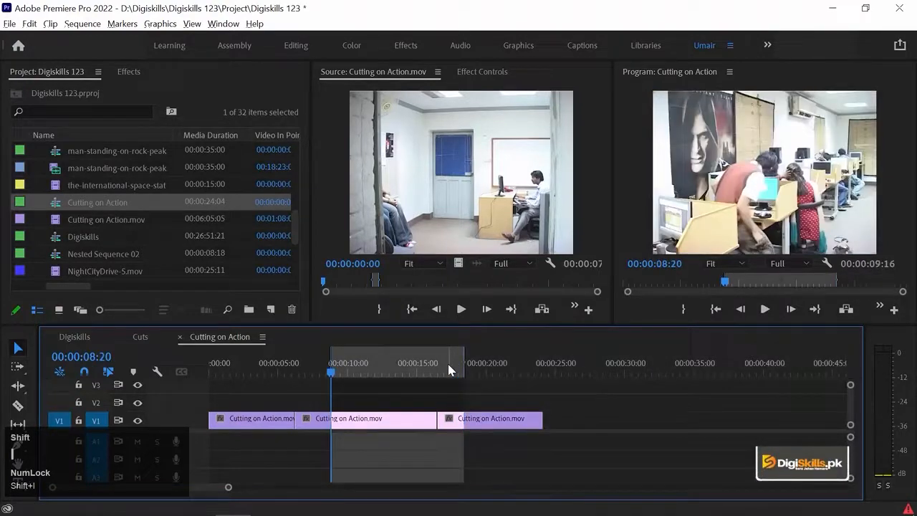
key(shift+o)
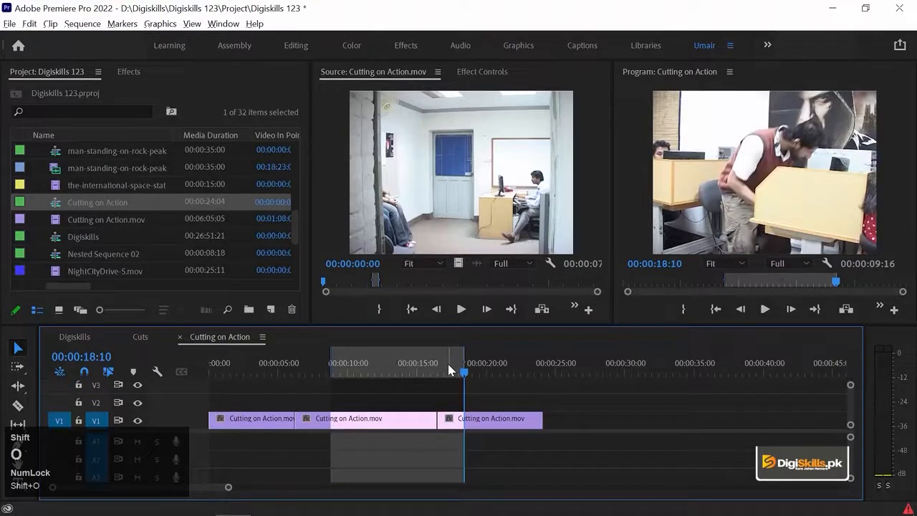
key(shift+i)
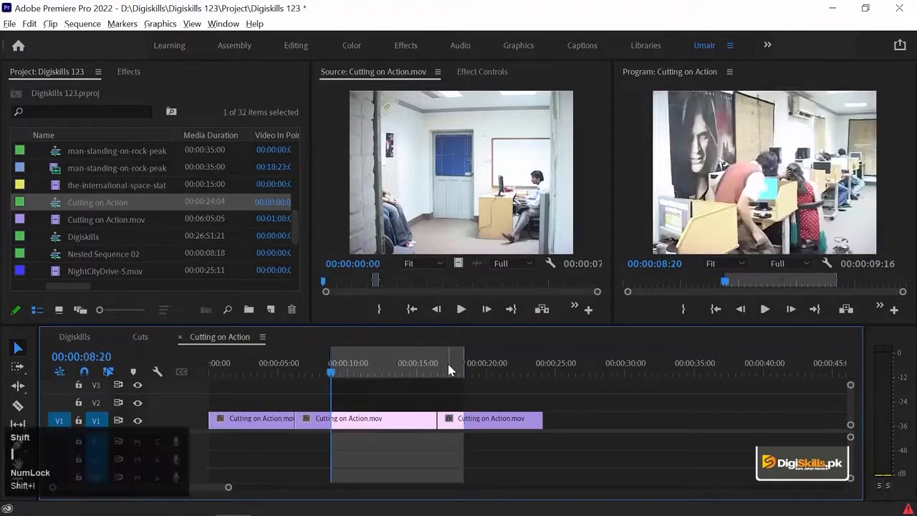
key(shift+o)
key(shift+i)
key(shift+o)
key(shift+i)
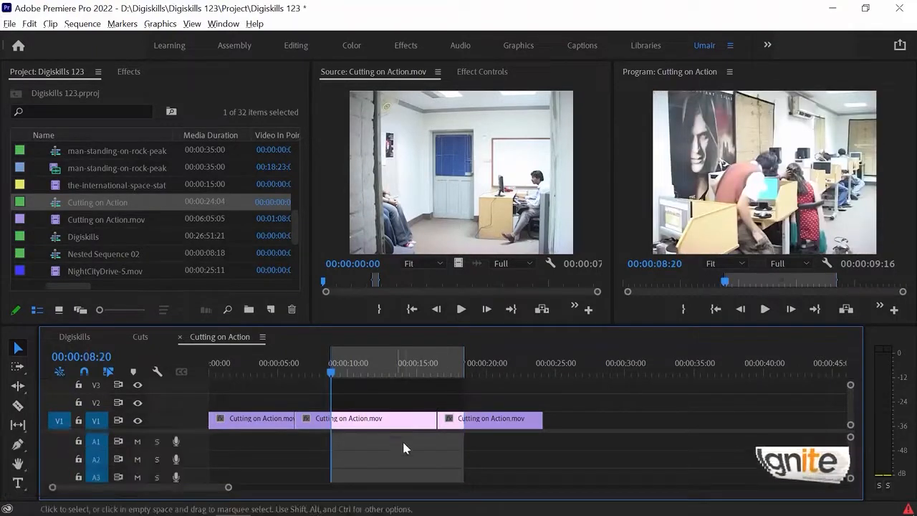
Split the second shot at the sequence In point and the third at the Out point, and ripple-delete the footage between them
key(c)
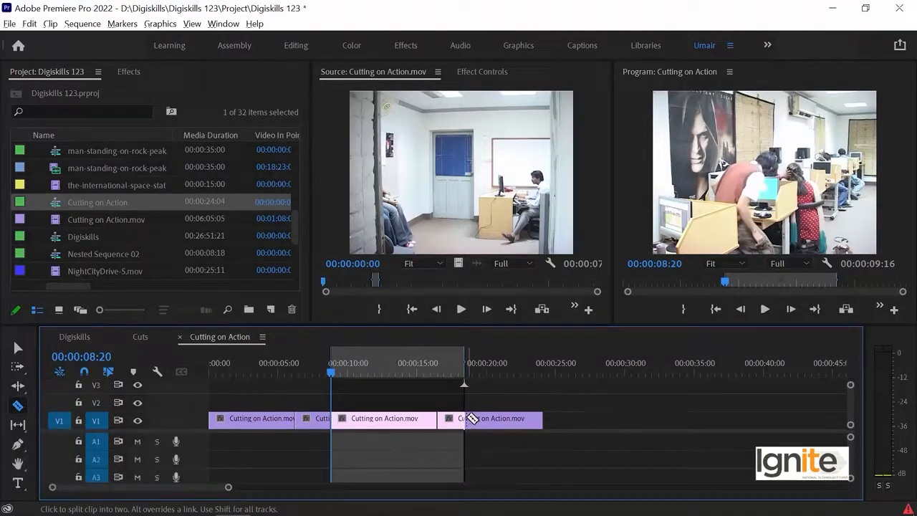
click(467, 418)
key(v)
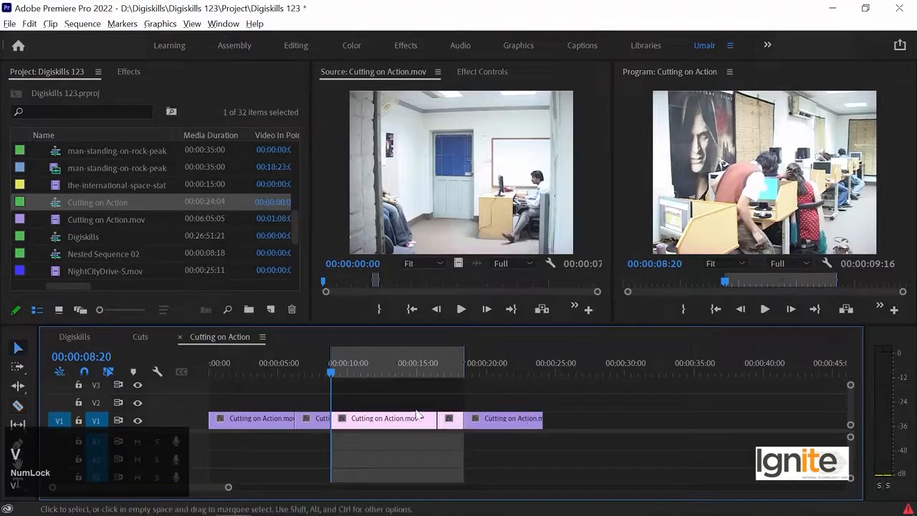
drag(446, 400, 378, 447)
key(Delete)
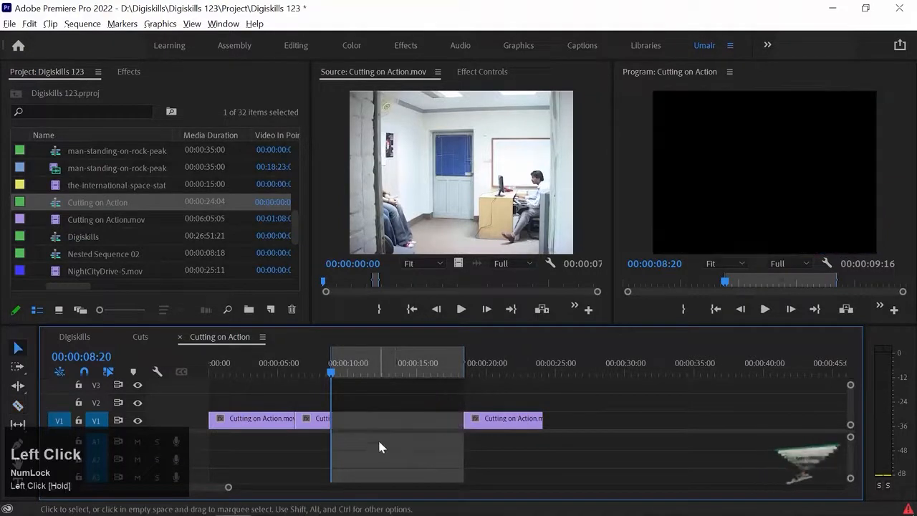
click(360, 423)
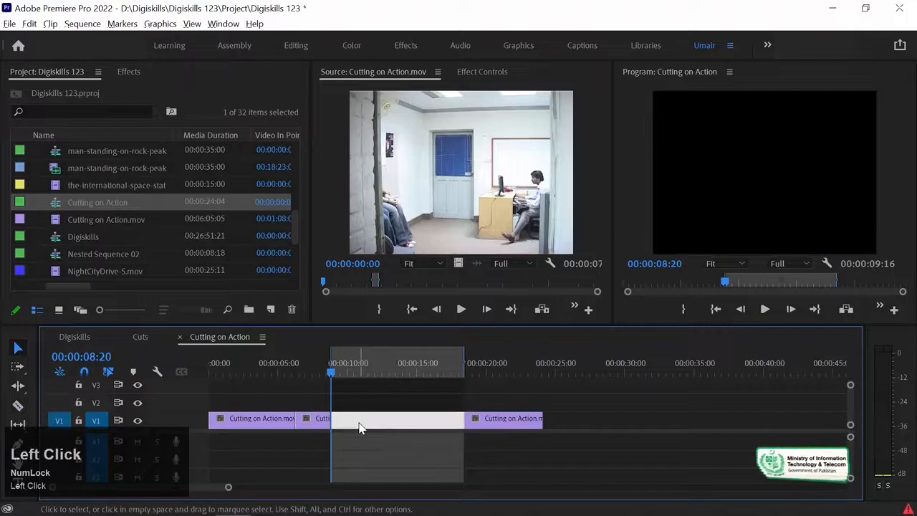
key(Delete)
Step frame by frame across the new cut into the third shot and play it back from about 00:00:07:05
key(Left)
key(Right)
key(Left)
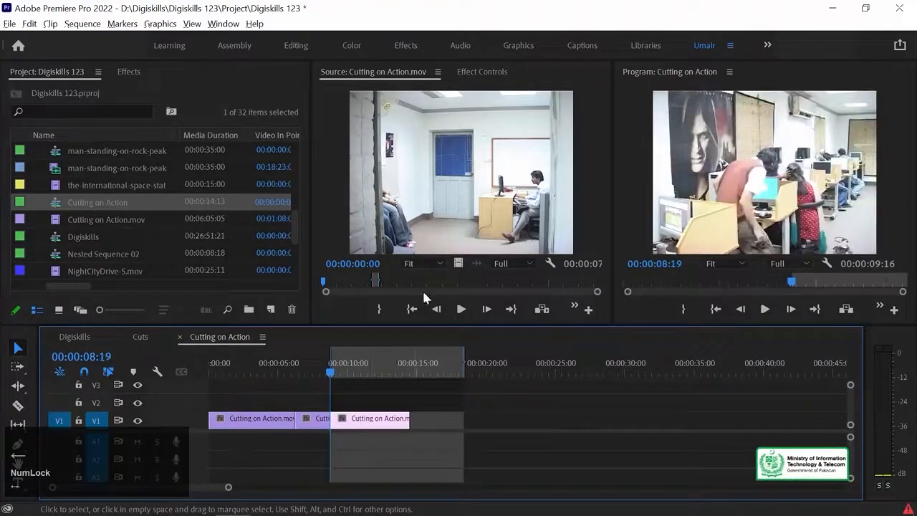
key(equal)
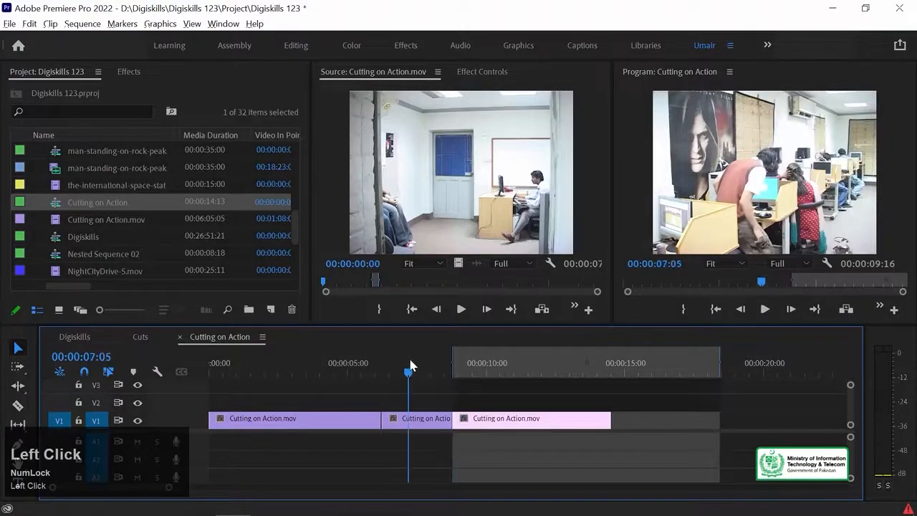
key(space)
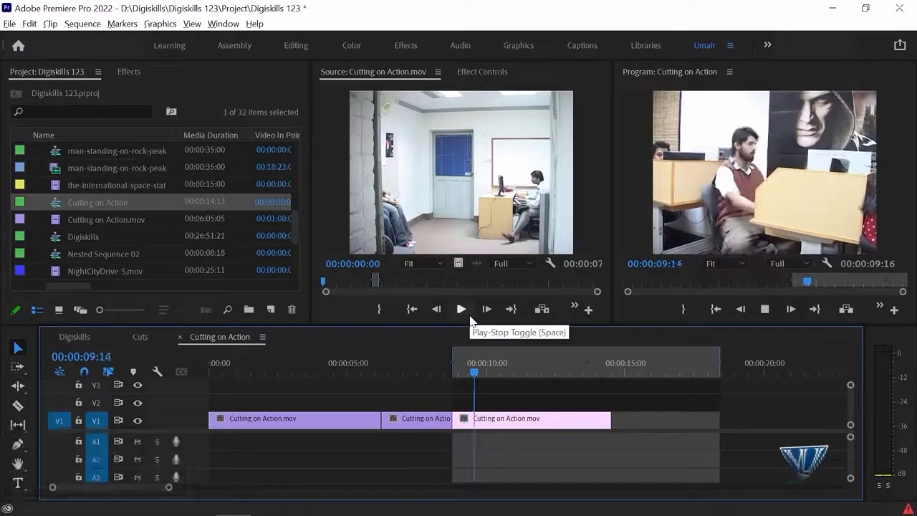
key(space)
Extend the second shot to about 00:00:10:06 to examine its sitting action, and re-trim the cut to the third shot at about 00:00:08:23
mouse_move(435, 363)
mouse_down()
mouse_move(464, 370)
mouse_move(436, 370)
mouse_move(446, 371)
mouse_up()
drag(446, 413, 493, 419)
drag(445, 373, 456, 375)
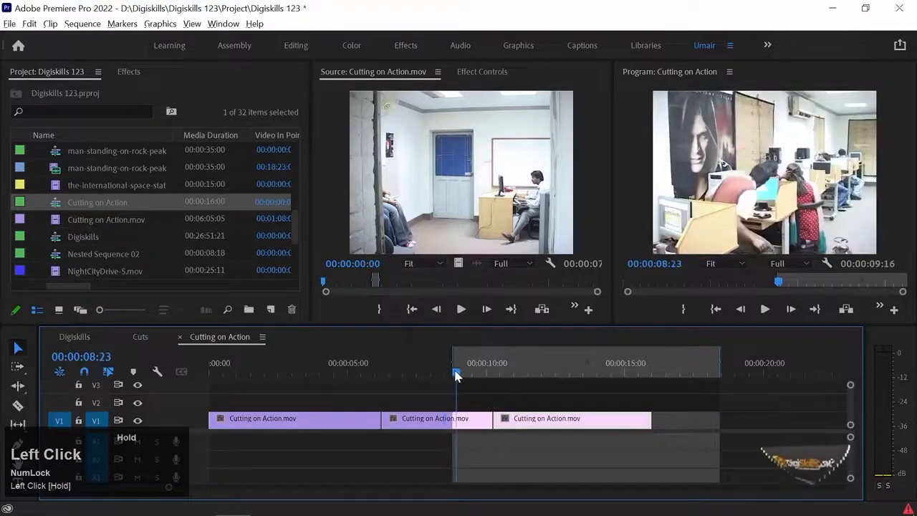
drag(492, 419, 450, 421)
mouse_move(495, 365)
mouse_down()
mouse_move(501, 361)
mouse_move(499, 369)
mouse_up()
drag(496, 419, 456, 420)
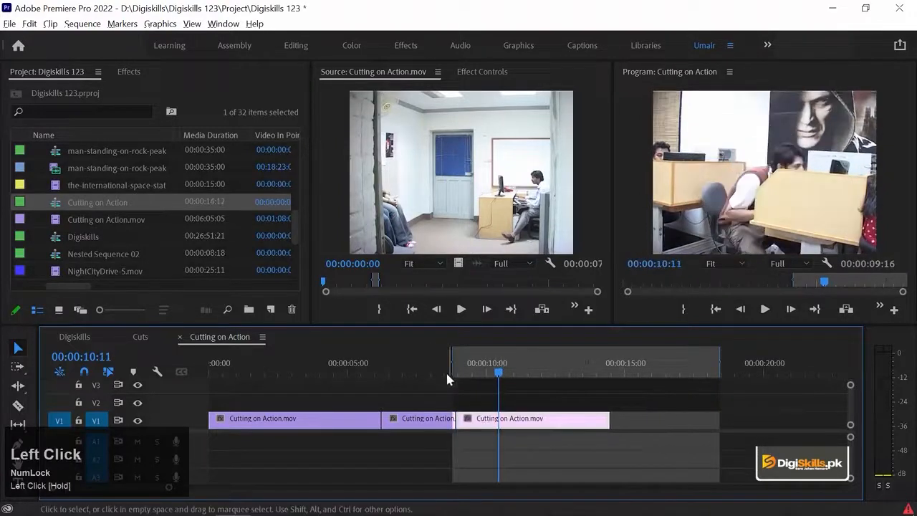
Play back the re-trimmed cut between the second and third shots and step back to 00:00:07:23 in the second shot
click(430, 369)
key(space)
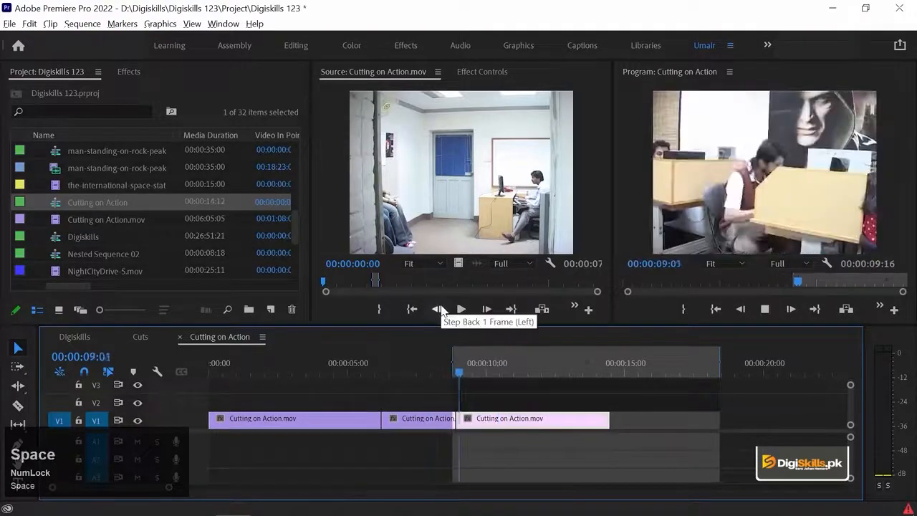
key(space)
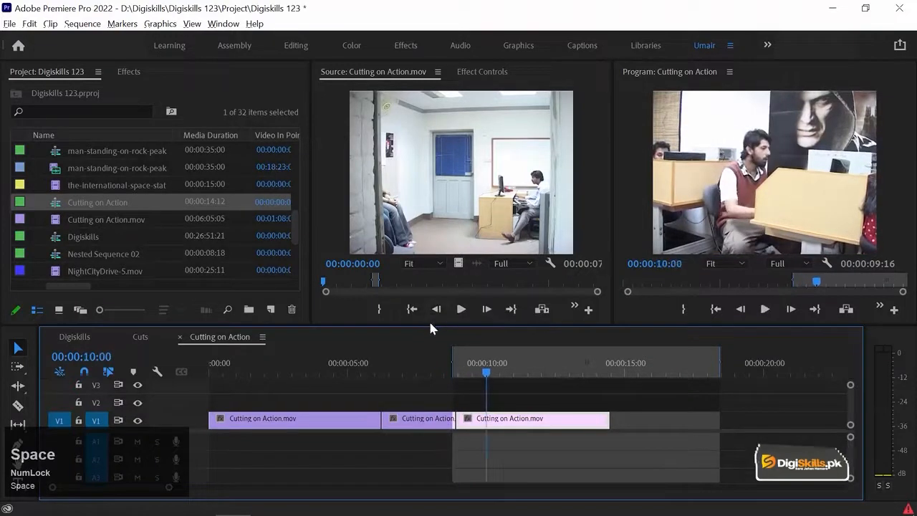
key(shift+Left)
key(shift+Left)
key(shift+Left)
key(shift+Left)
key(shift+Left)
key(shift+Left)
key(shift+Left)
key(shift+Left)
key(shift+Left)
key(shift+Left)
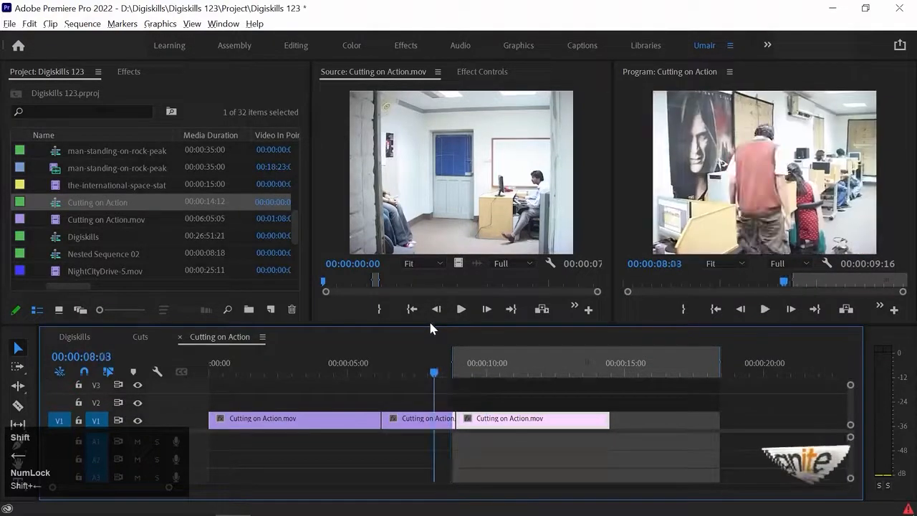
key(shift+Left)
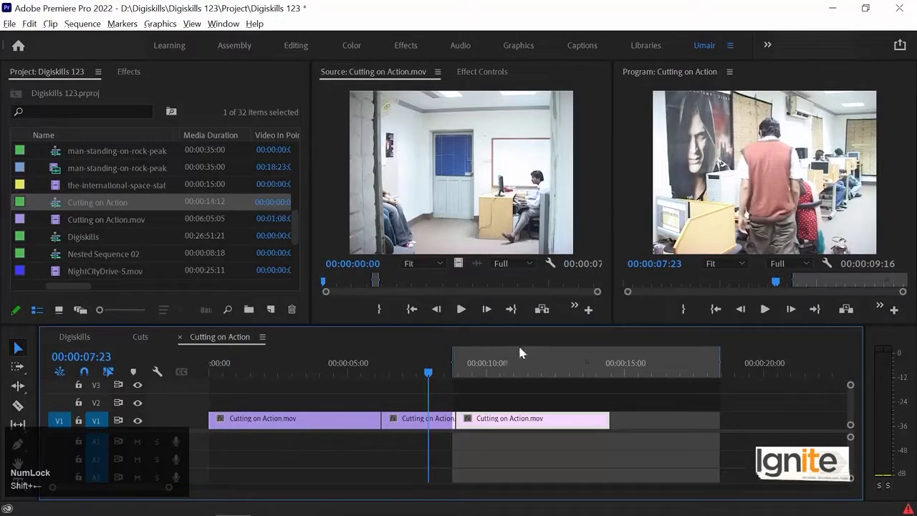
Extend the second shot to recheck the sitting movement, and re-trim its end to 00:00:08:23 with the third shot starting earlier in its action
drag(492, 422, 545, 423)
drag(454, 419, 509, 418)
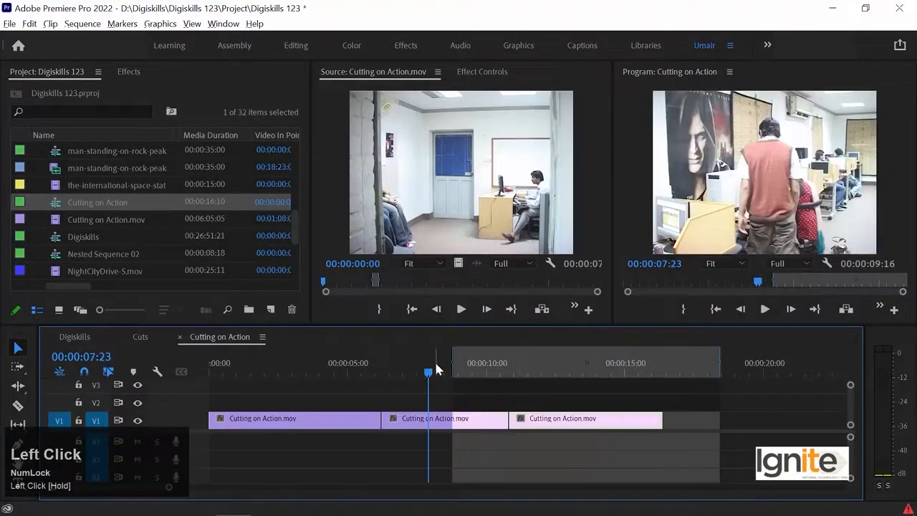
key(space)
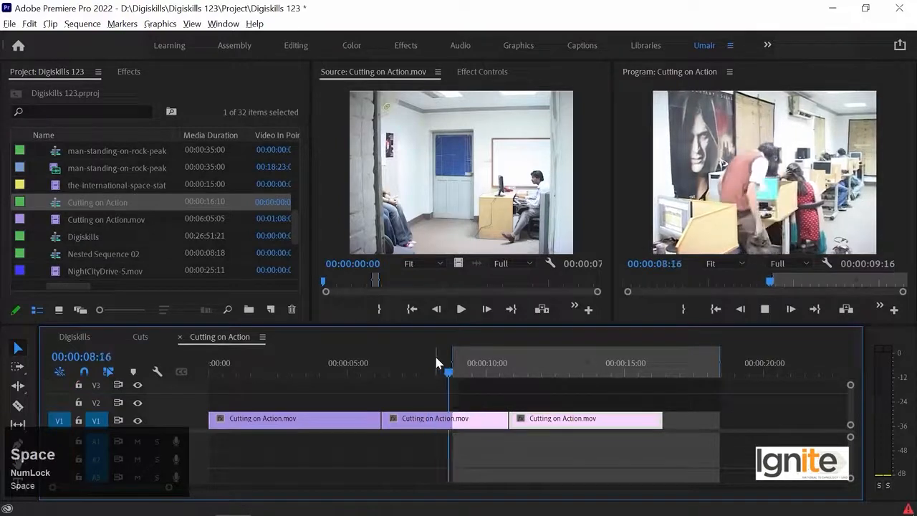
key(space)
click(457, 371)
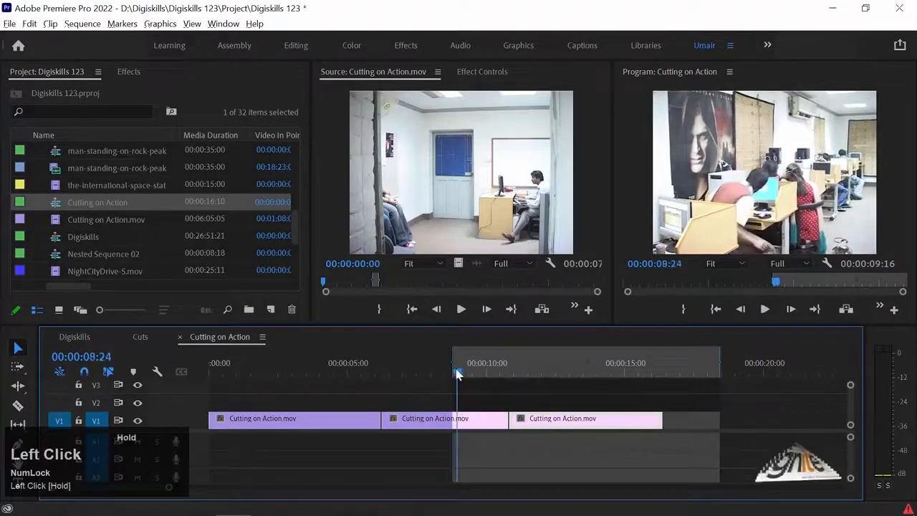
drag(506, 419, 479, 422)
key(Down)
Play back from about 00:00:07:14 and scrub the sitting movement around the cut into the third shot
click(419, 372)
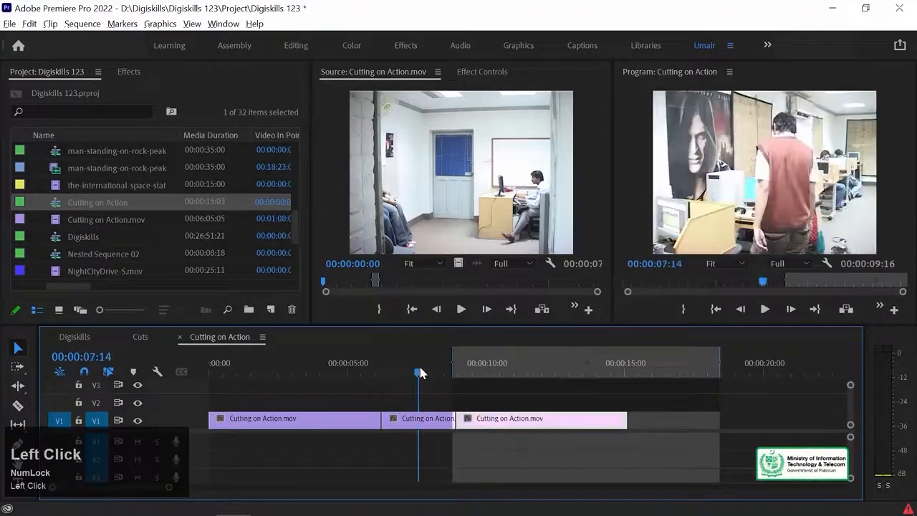
key(space)
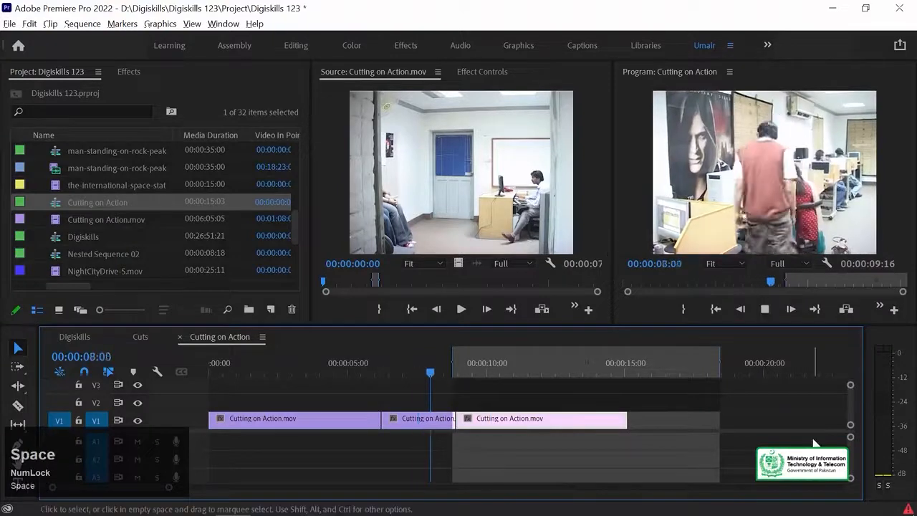
key(space)
drag(438, 372, 453, 372)
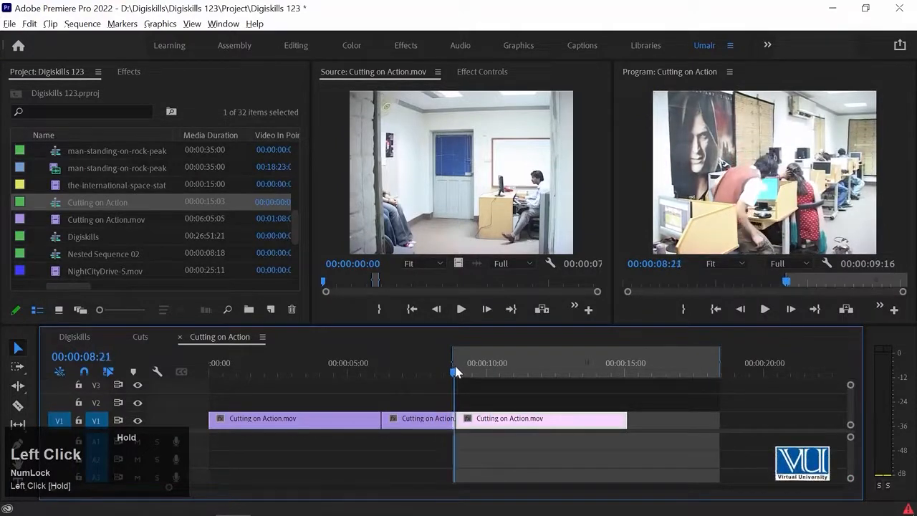
drag(456, 372, 416, 372)
key(space)
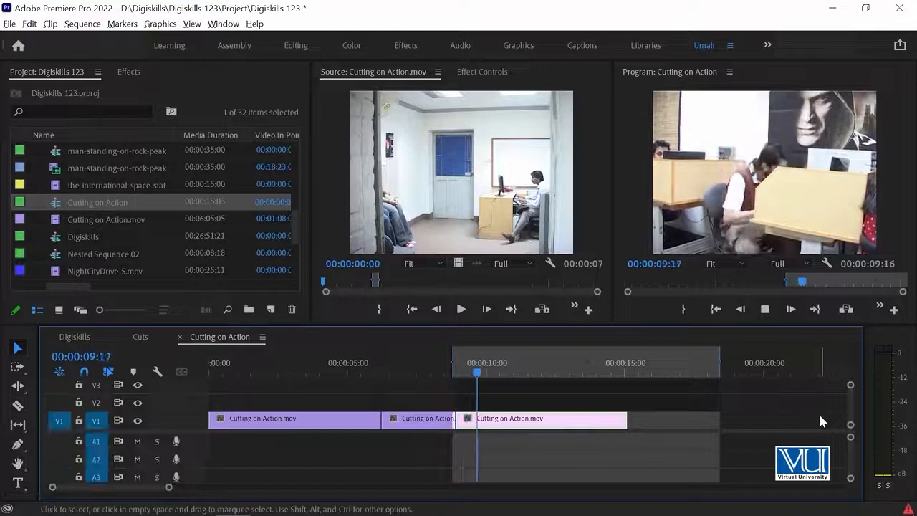
key(space)
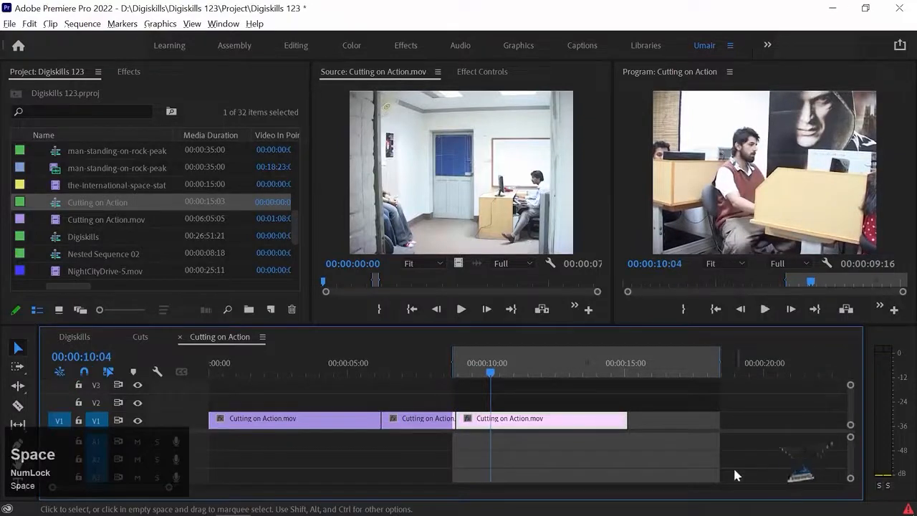
Trim the second shot's end back to 00:00:08:20 and the third shot's start forward to about 00:00:09:09
click(458, 372)
drag(458, 371, 456, 371)
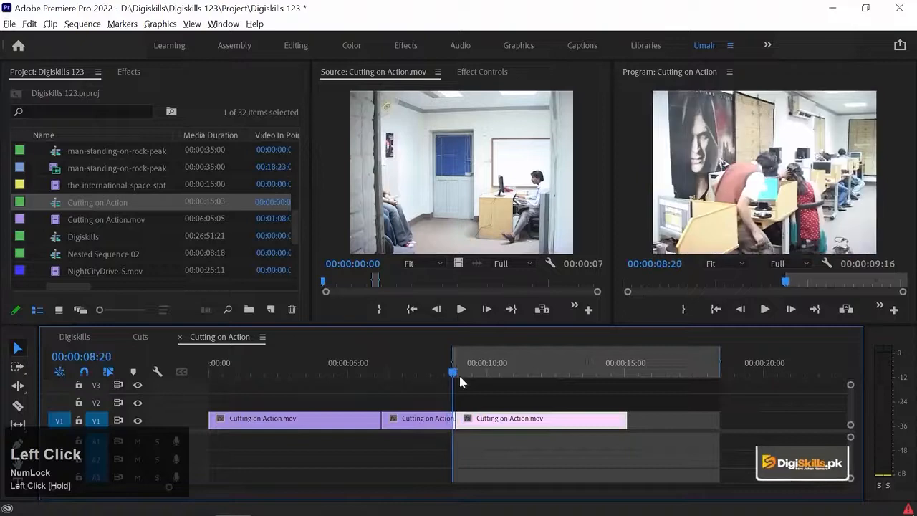
key(=)
drag(541, 420, 529, 415)
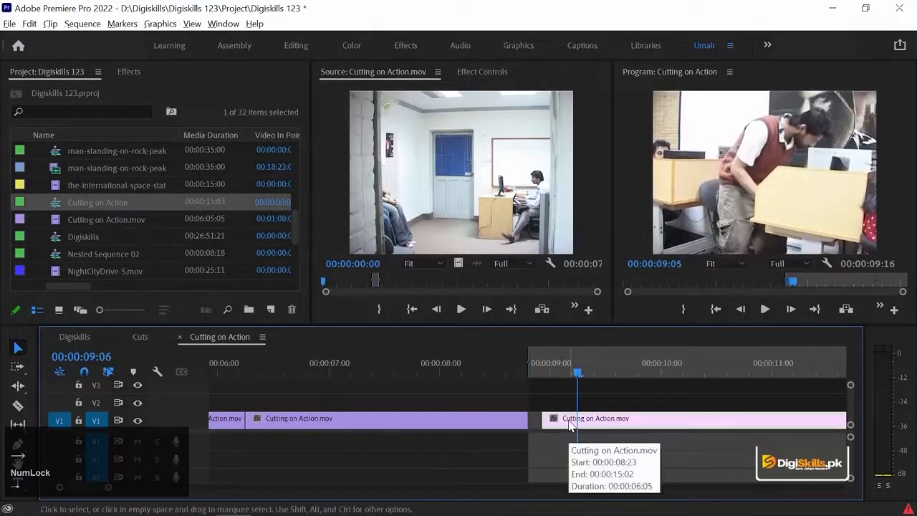
drag(544, 419, 592, 419)
Move the third shot back against the end of the second shot at 00:00:08:20 and play across the cut
drag(482, 367, 514, 367)
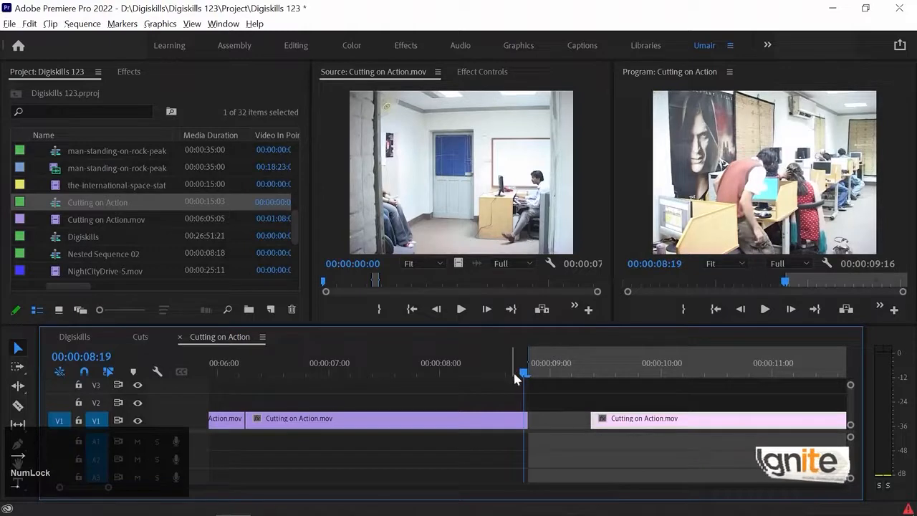
key(Down)
drag(630, 421, 570, 421)
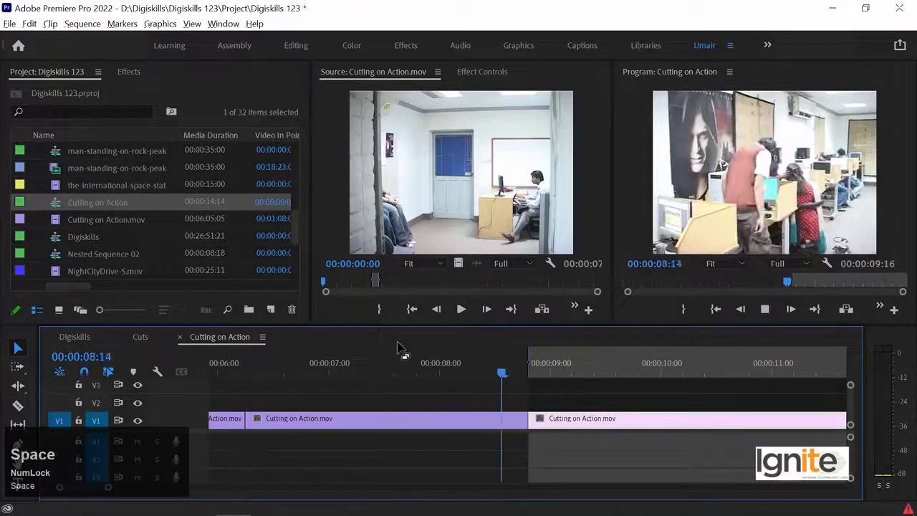
key(space)
Extend the second shot's end by one frame to 00:00:08:21, compare the adjoining frames, and ripple-delete the gap before the third shot
key(Up)
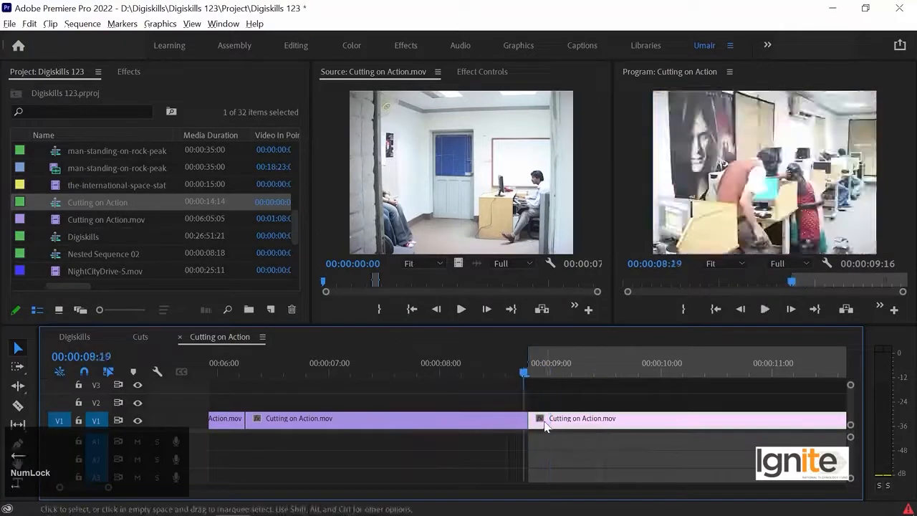
mouse_move(529, 422)
mouse_down()
mouse_move(547, 421)
mouse_move(537, 423)
mouse_up()
key(Left)
key(Left)
key(Right)
key(Right)
key(Down)
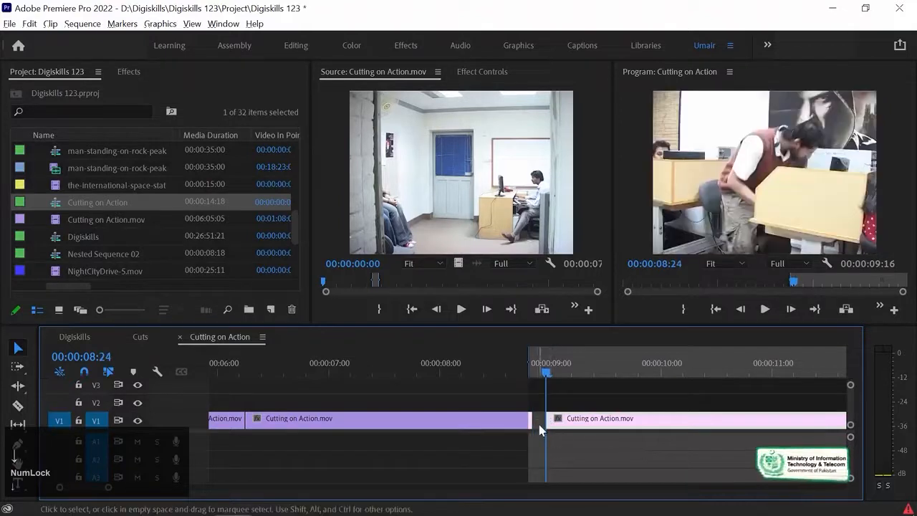
click(539, 424)
key(Delete)
Play back the sequence from the second shot into the third to review the matched sitting action
click(468, 373)
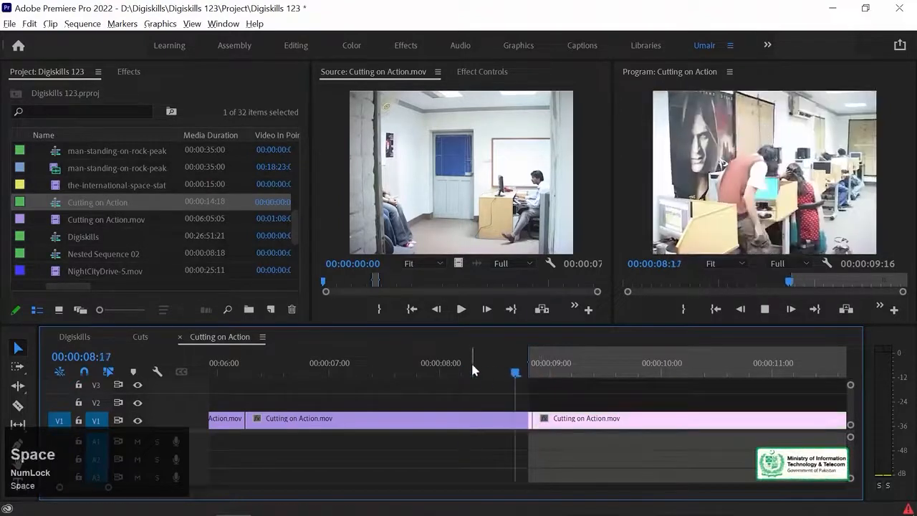
key(minus)
key(minus)
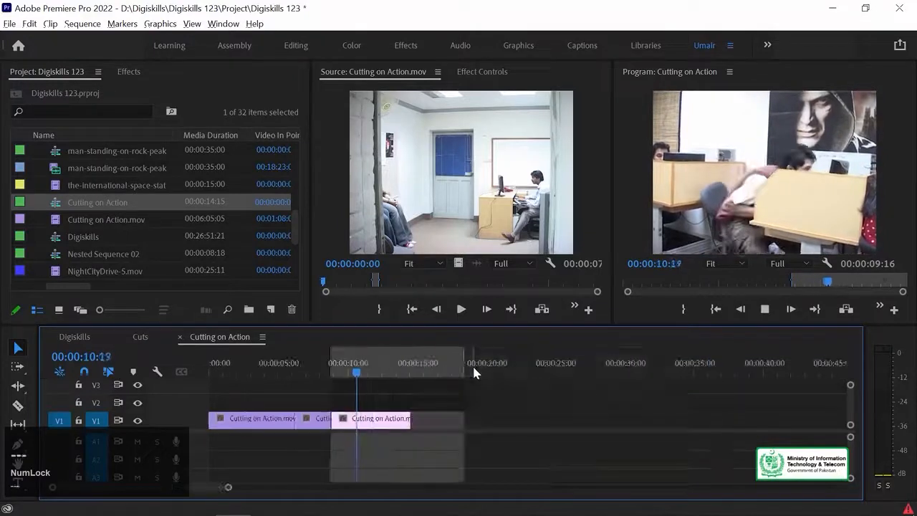
key(space)
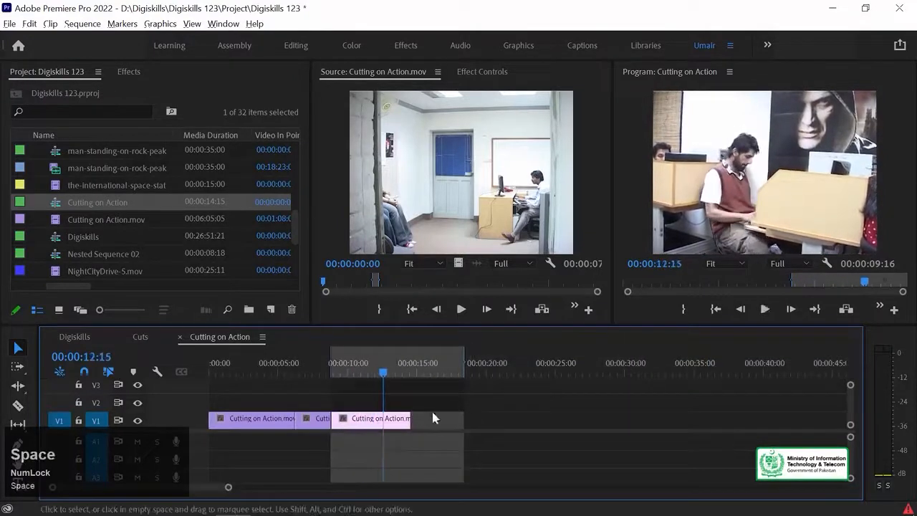
drag(383, 371, 362, 376)
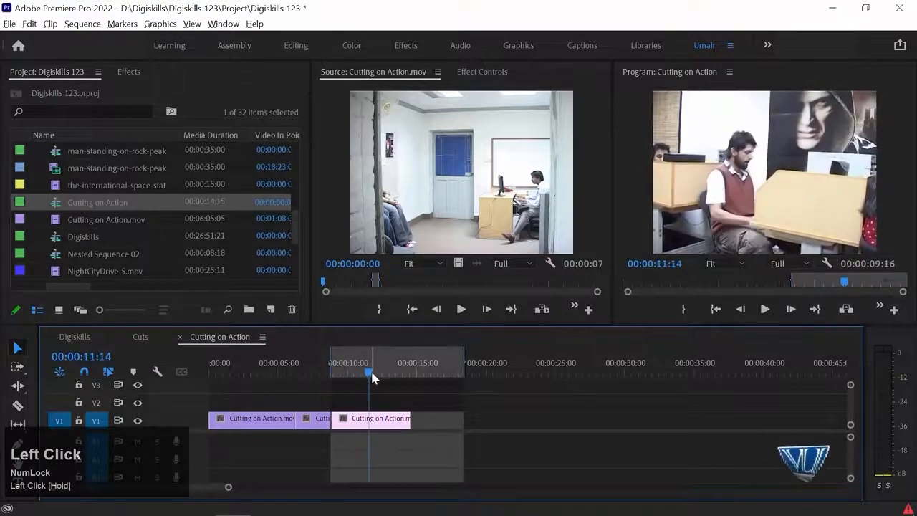
key(=)
key(space)
key(space)
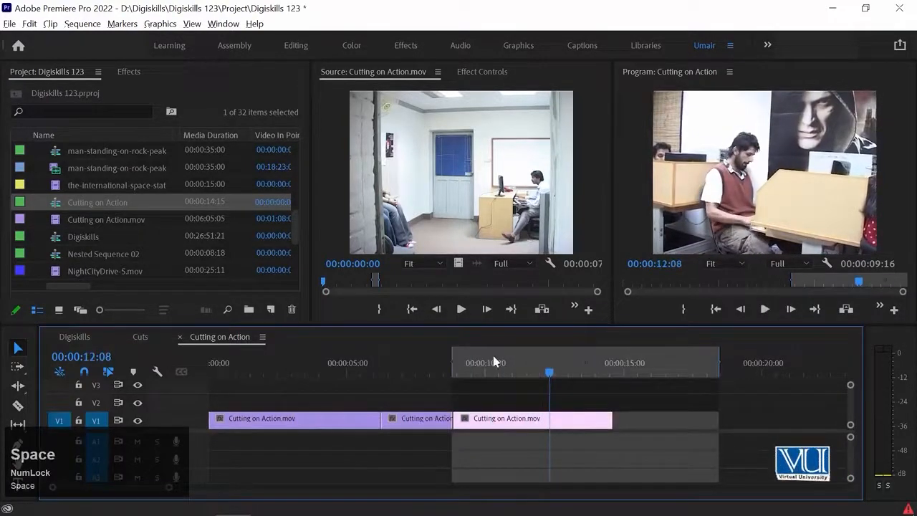
Mark a new source In point in Cutting on Action.mov just after 00:02:05, at the start of the desk close-up, and play on
key(space)
click(475, 200)
drag(324, 282, 416, 286)
key(space)
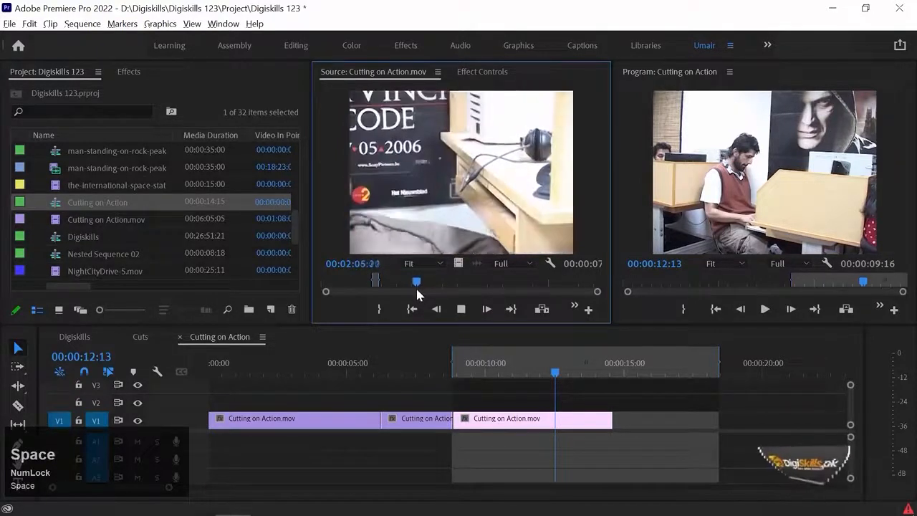
key(shift+Left)
key(i)
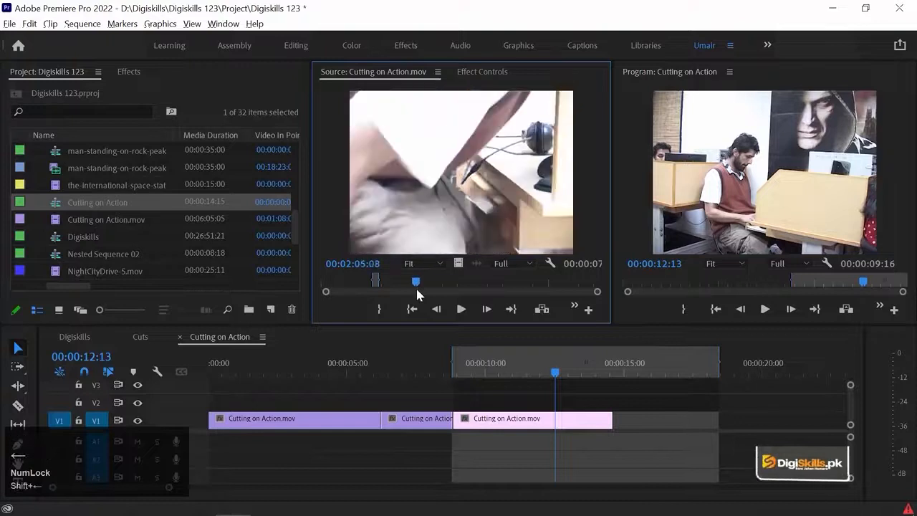
key(space)
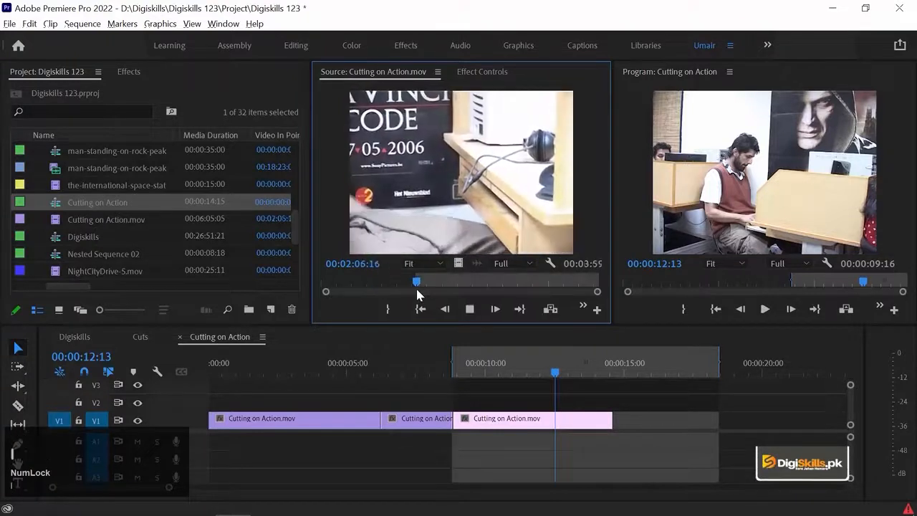
Mark a source range from about 00:02:07 to 00:02:10:04 and place it video-only on V1 beyond the third shot
key(space)
key(Left)
key(Left)
key(Left)
key(Left)
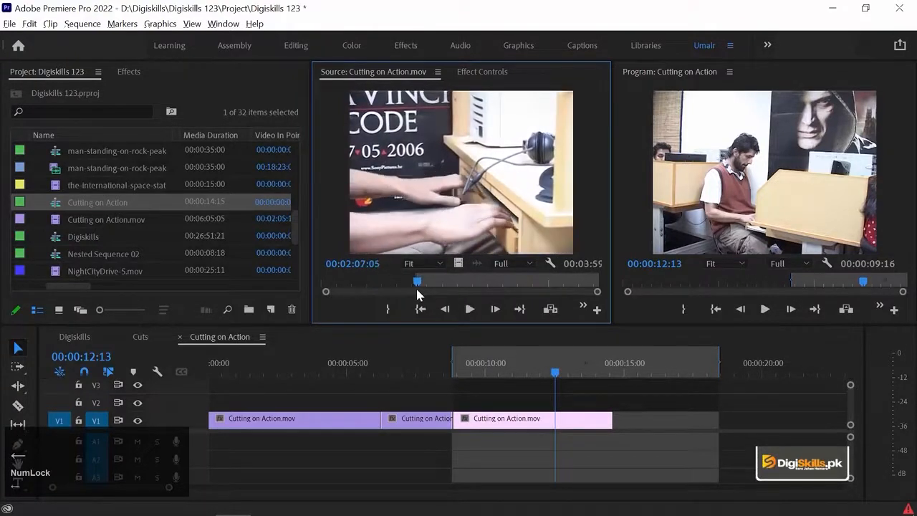
key(space)
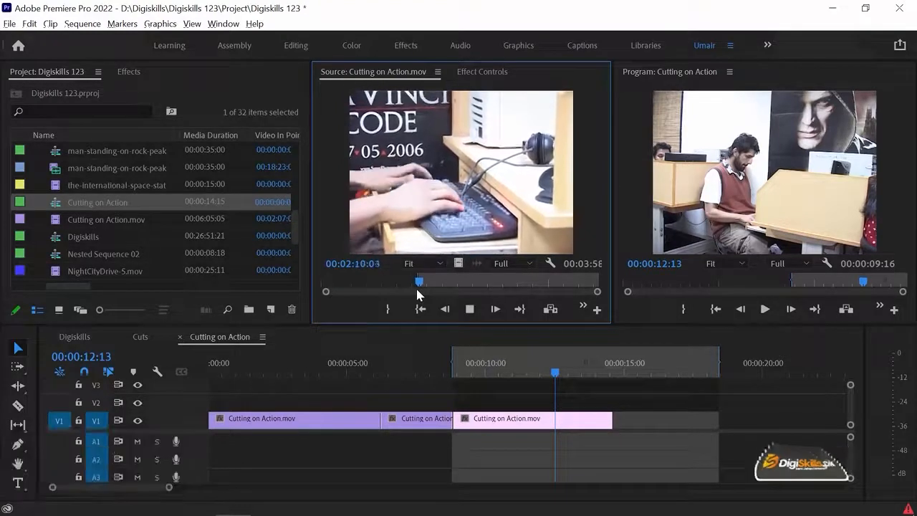
key(space)
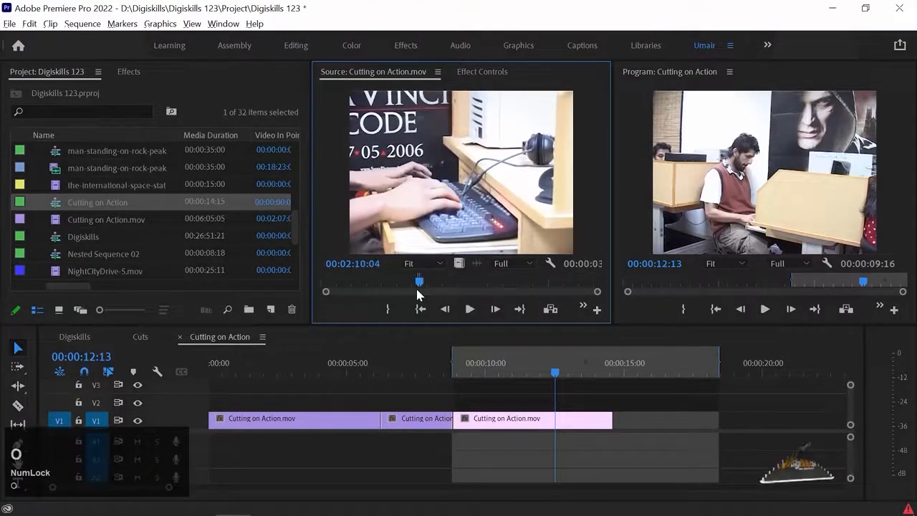
drag(459, 263, 660, 430)
Find the matching hand movement in the third shot, trim its end to 00:00:12:00 and move the keyboard close-up against it
click(543, 372)
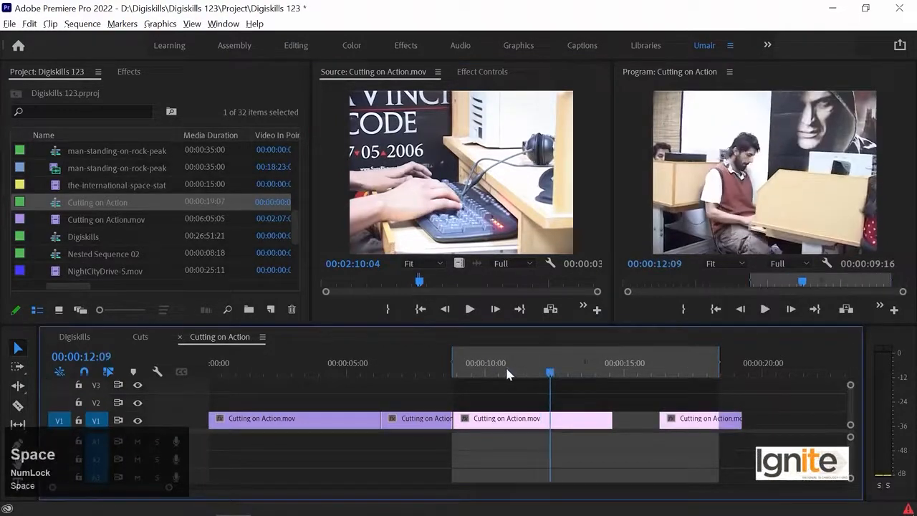
click(507, 367)
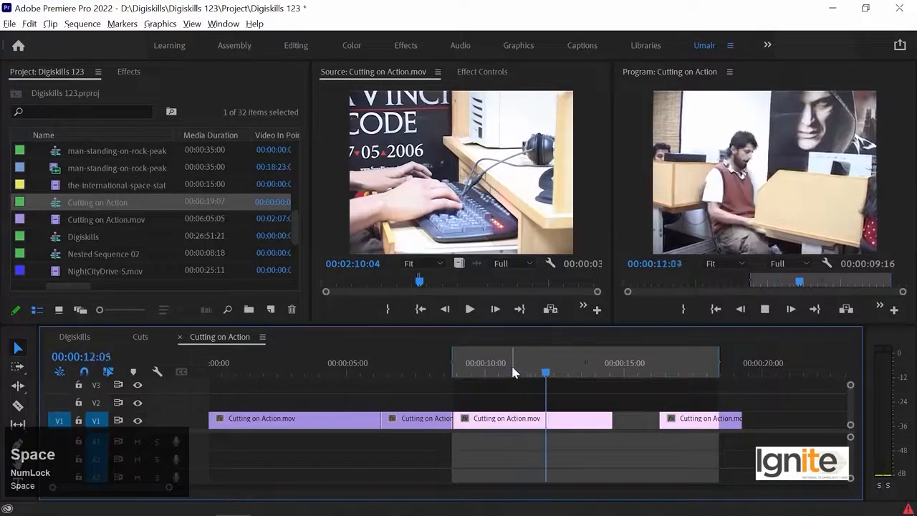
click(522, 371)
key(space)
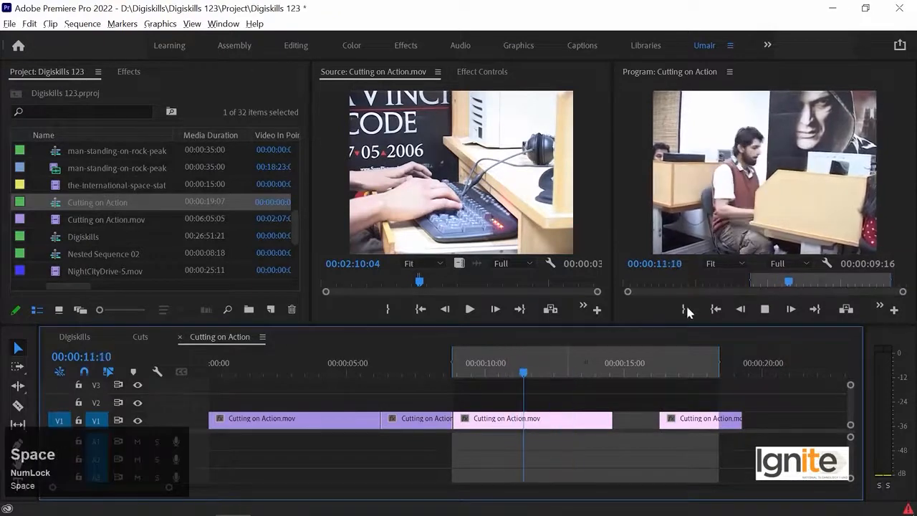
key(Right)
key(Right)
key(Right)
key(Right)
key(Right)
key(Right)
key(Right)
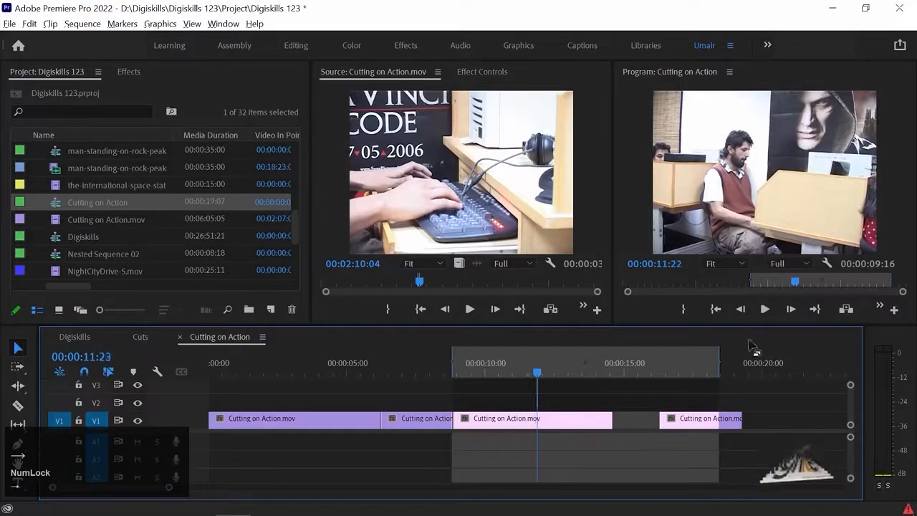
key(Left)
drag(702, 420, 586, 422)
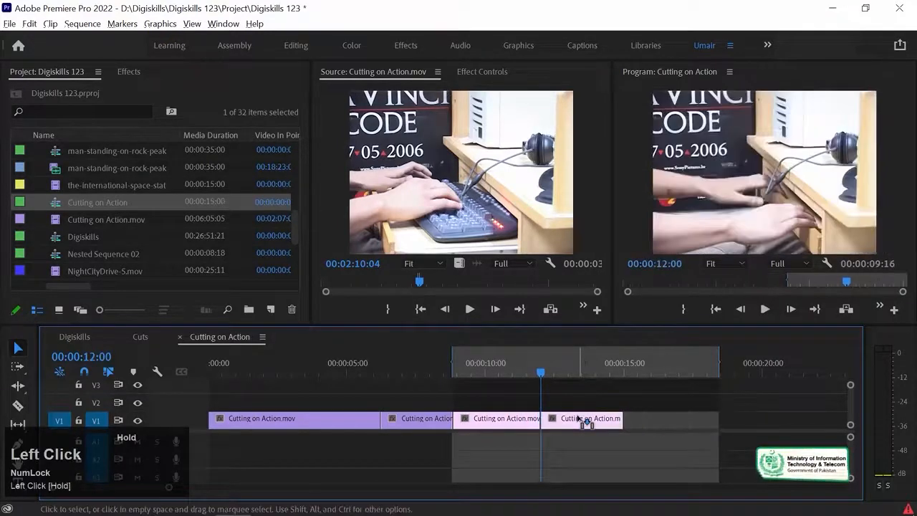
Play across the cut from the third shot into the close-up and compare the adjoining frames at 00:00:12:00
click(522, 369)
key(space)
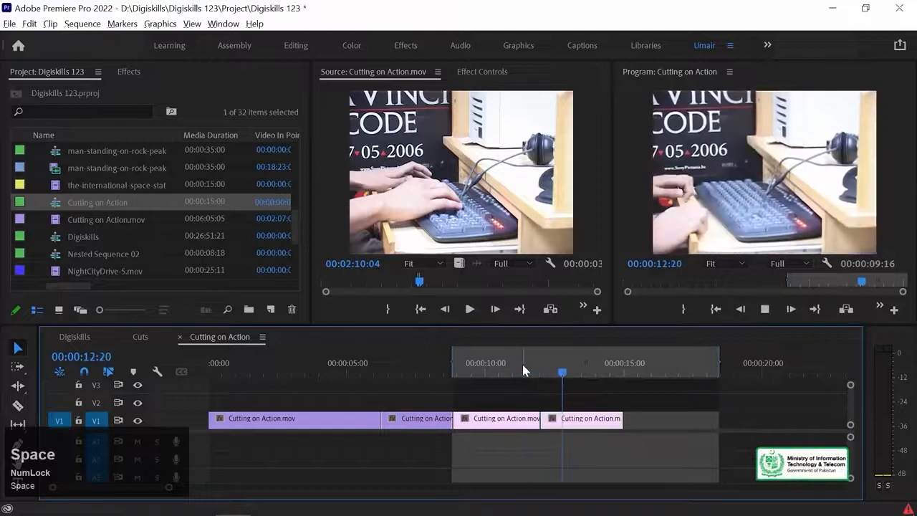
click(511, 365)
key(space)
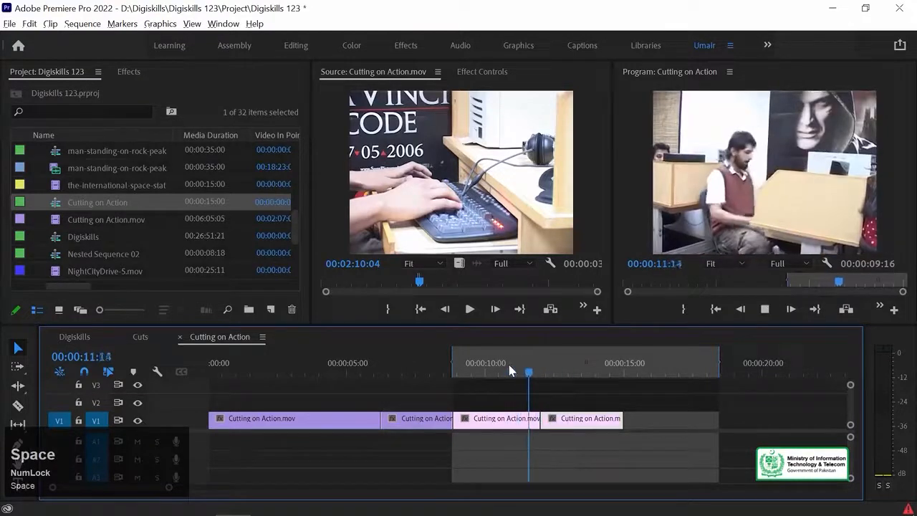
click(523, 370)
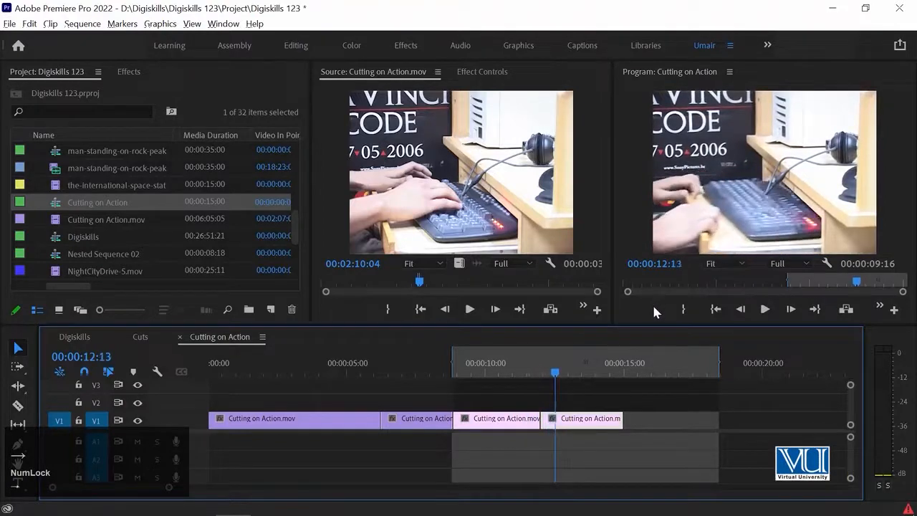
key(Up)
key(Left)
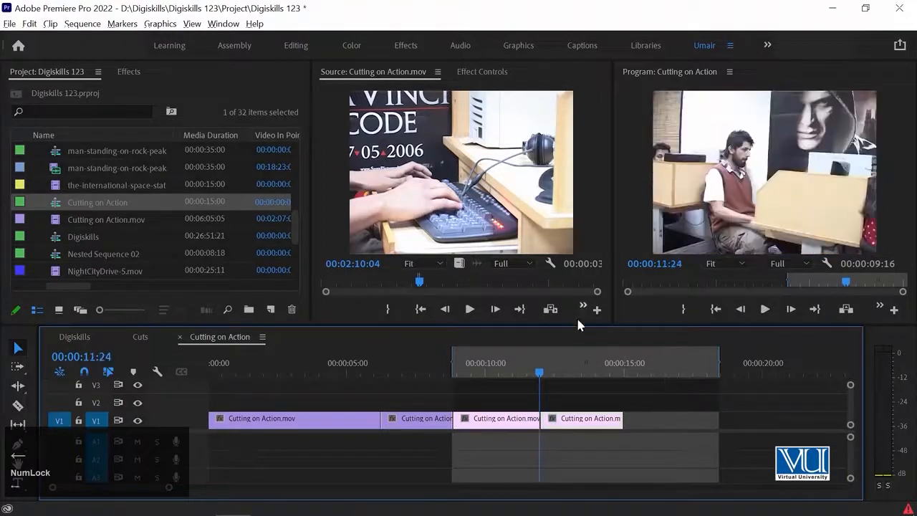
key(Right)
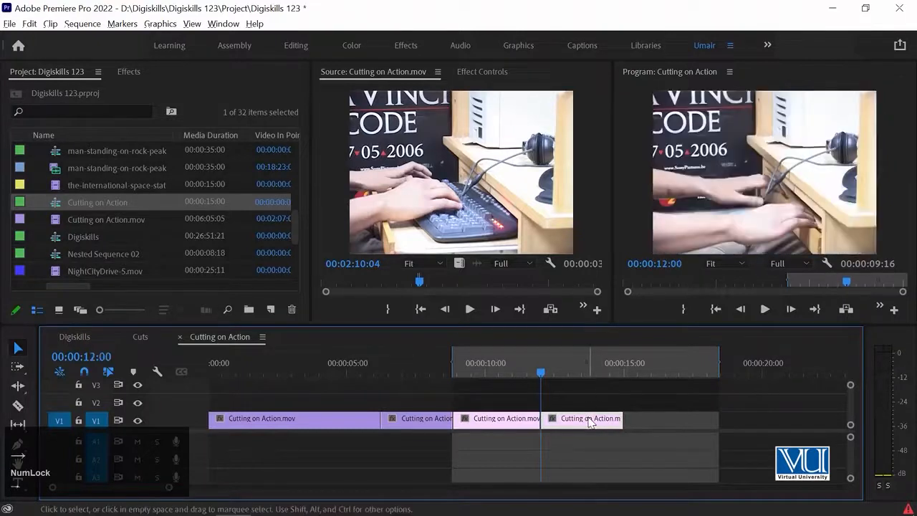
Move the close-up away from the third shot and extend the third shot's end to 00:00:12:05
drag(591, 422, 641, 422)
drag(547, 422, 581, 422)
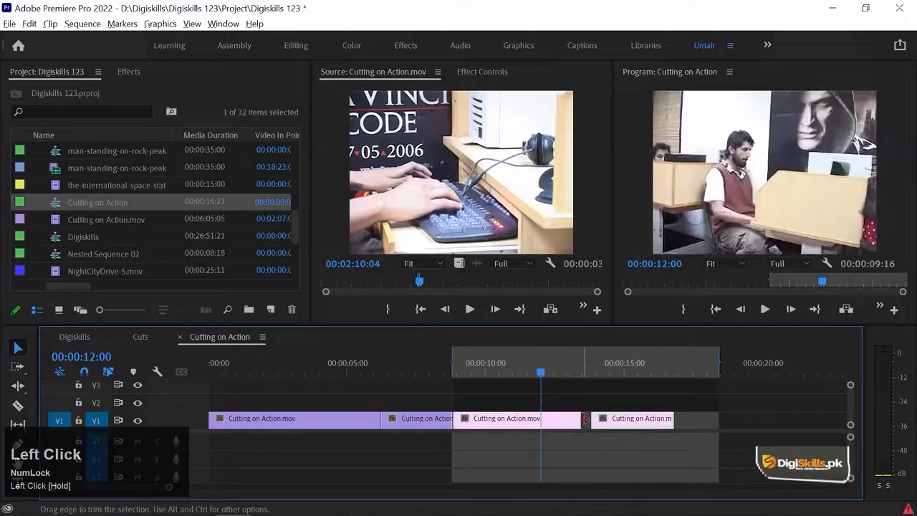
key(Right)
key(Right)
key(Right)
key(Right)
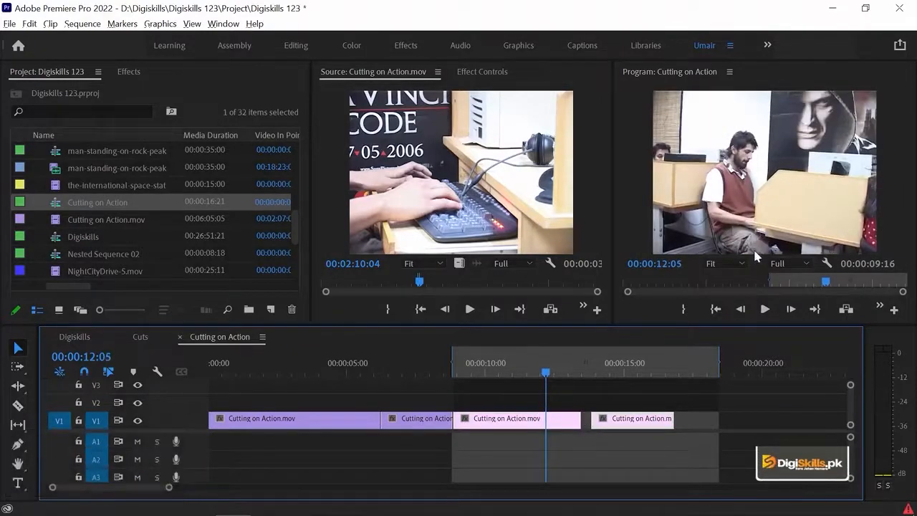
key(Right)
key(Left)
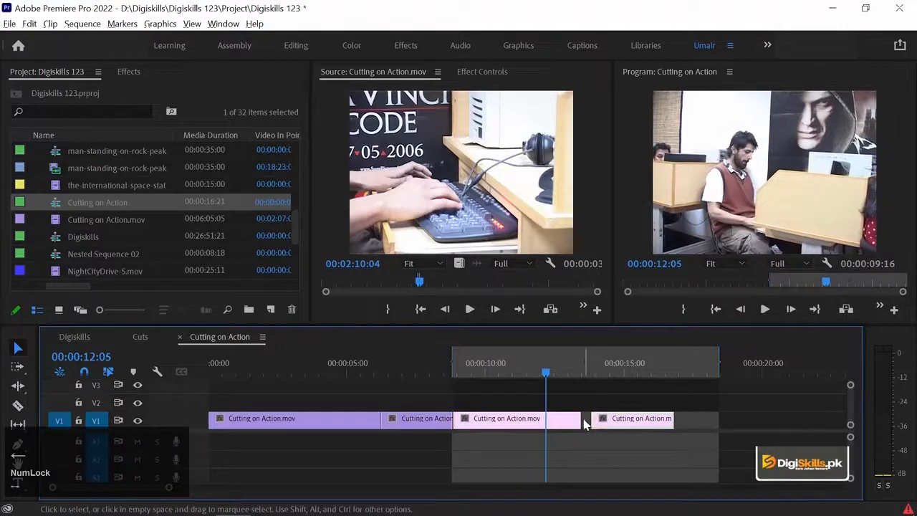
drag(578, 418, 547, 416)
Trim the close-up's start to about 00:00:14:01, move it back against the third shot and play across the cut
key(Right)
key(Down)
key(Right)
key(Right)
key(Right)
key(Right)
key(Right)
key(Right)
key(Right)
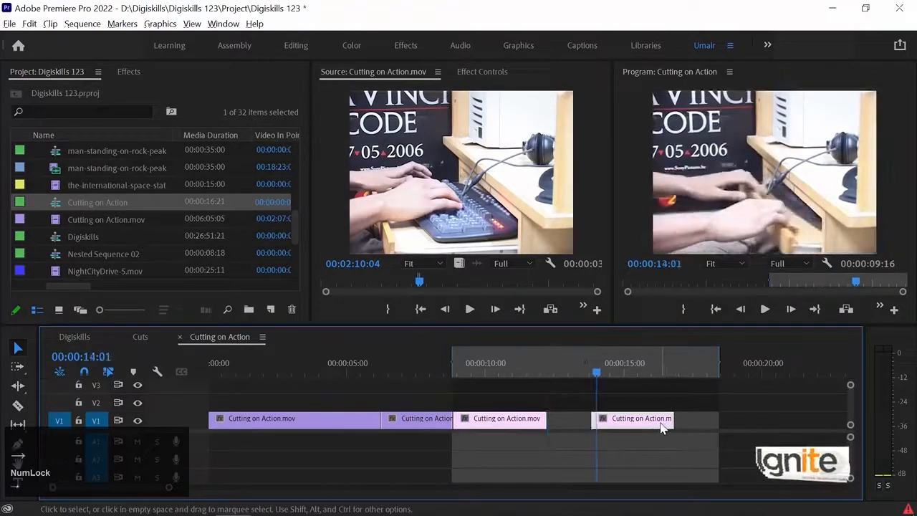
drag(600, 420, 579, 426)
click(511, 370)
key(space)
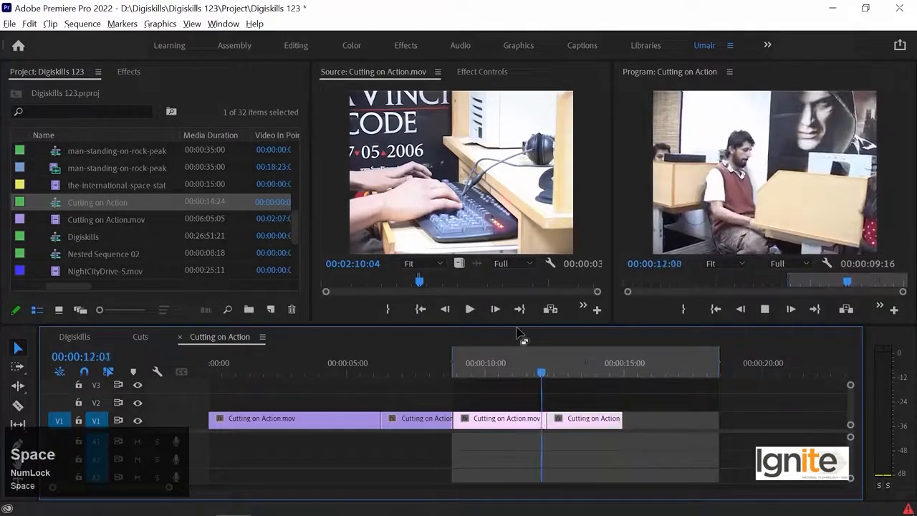
key(space)
Fine-trim the edit frame by frame so the third shot ends and the close-up begins at 00:00:12:04
key(Left)
key(Left)
key(Left)
key(Left)
key(Left)
key(Left)
key(Left)
key(Left)
key(Left)
key(Left)
key(Left)
key(Left)
key(Left)
key(Left)
key(Left)
key(Left)
key(Left)
key(Left)
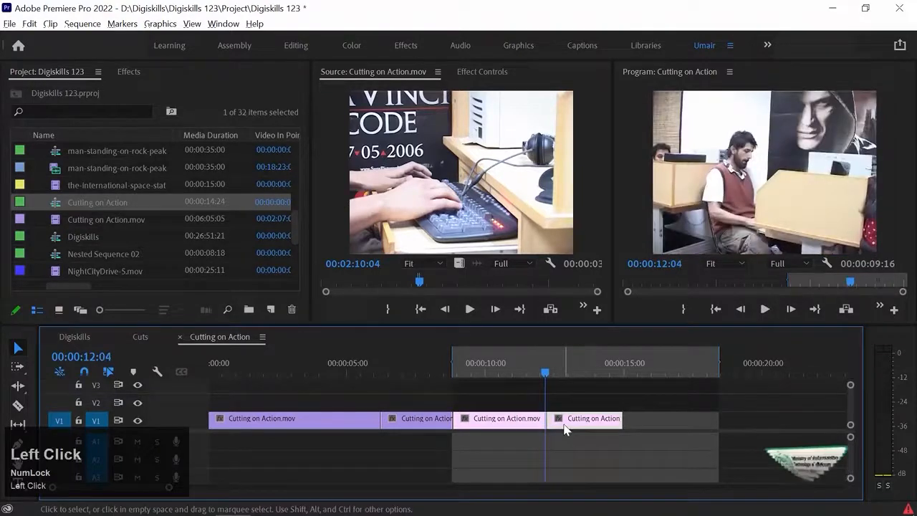
key(=)
key(=)
key(=)
key(Right)
key(Right)
key(Left)
drag(590, 433, 589, 425)
key(-)
key(-)
key(-)
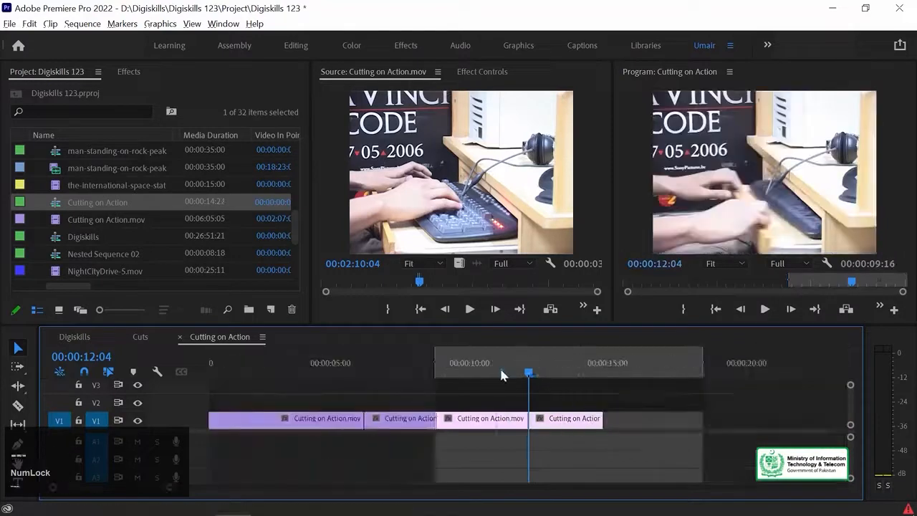
Play across the refined cut into the keyboard close-up and compare the frames on either side of 00:00:12:04
click(500, 366)
key(space)
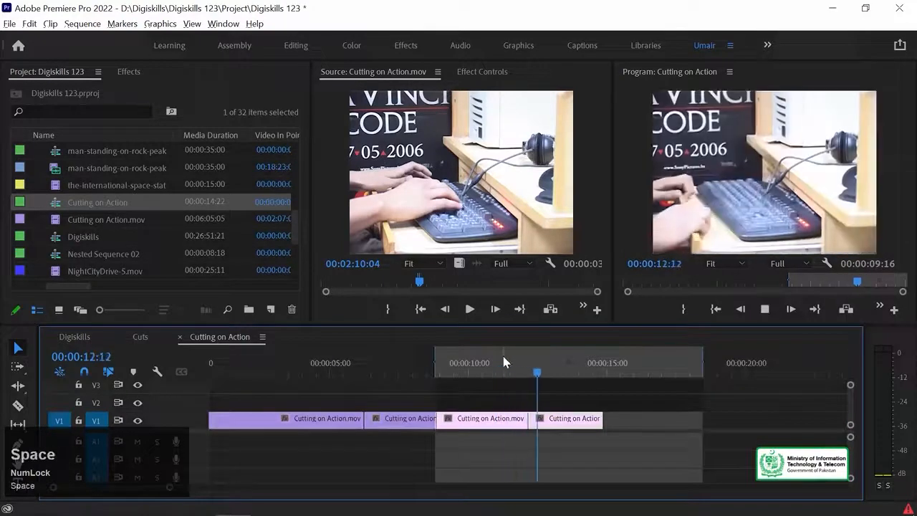
click(509, 365)
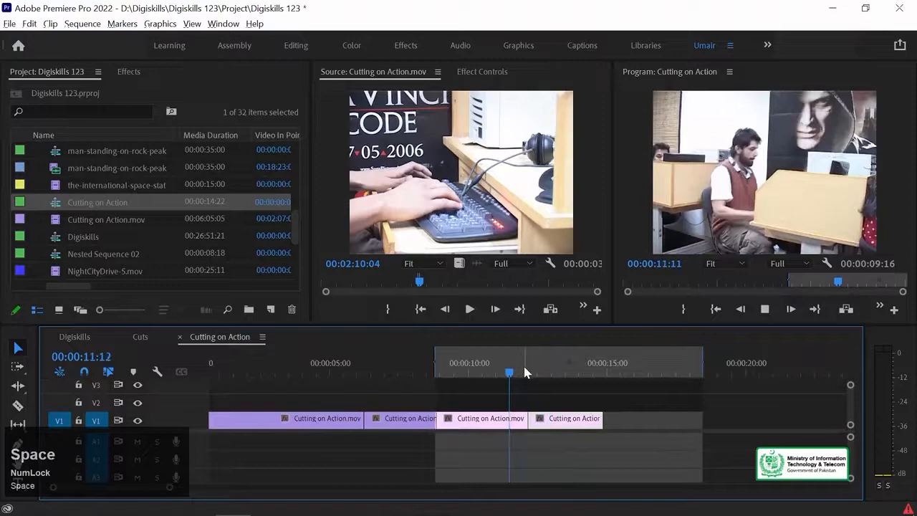
key(space)
key(Up)
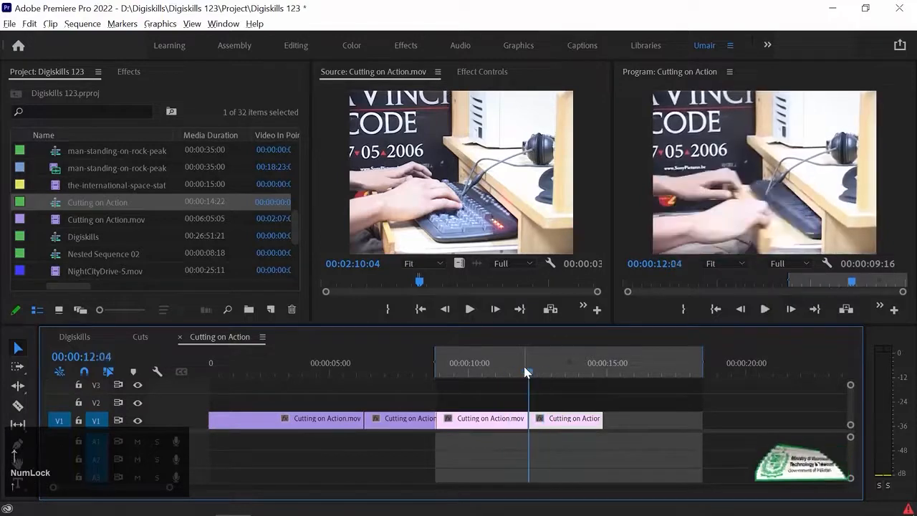
key(Left)
key(Right)
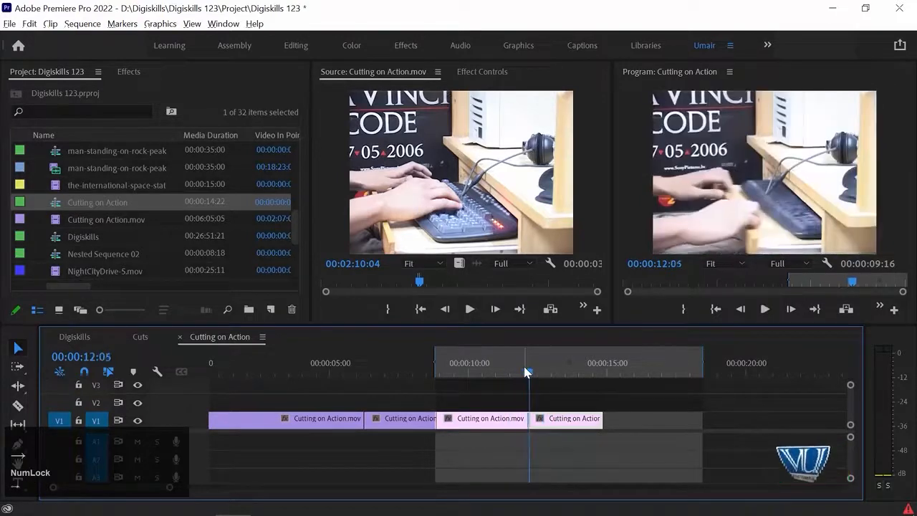
key(Left)
drag(521, 365, 549, 372)
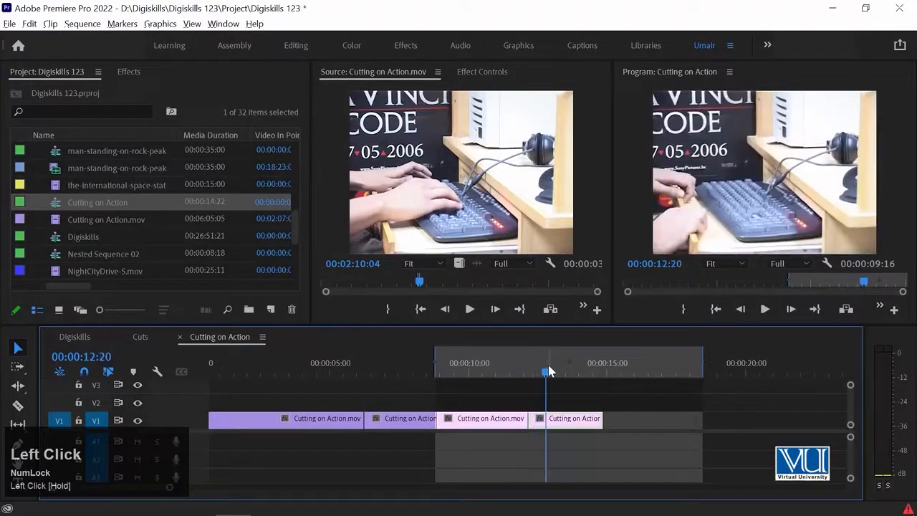
Maximize the Program monitor and play back the assembled sequence through the keyboard close-up
key(minus)
drag(284, 366, 313, 365)
click(626, 167)
key(grave)
key(space)
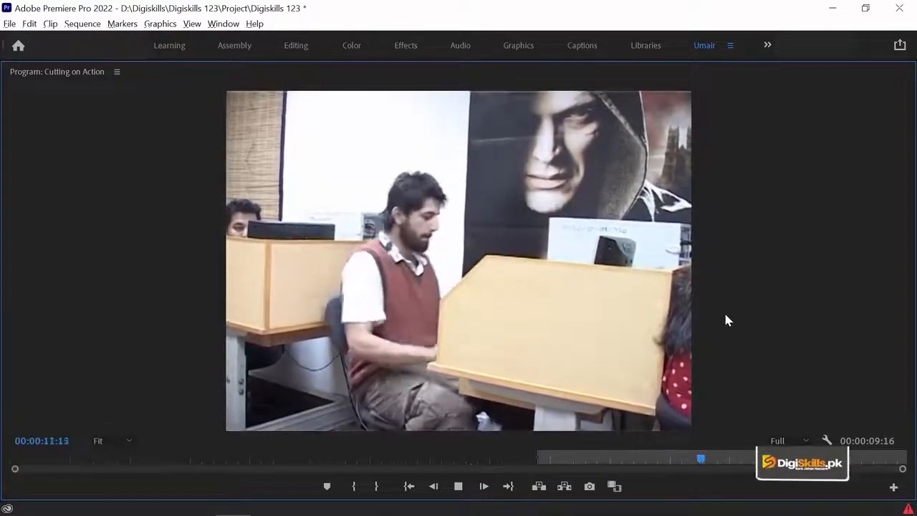
key(space)
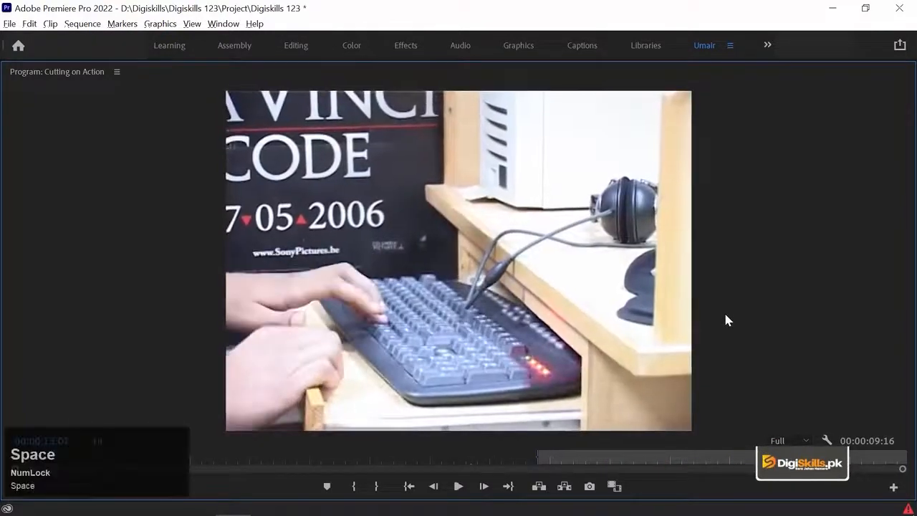